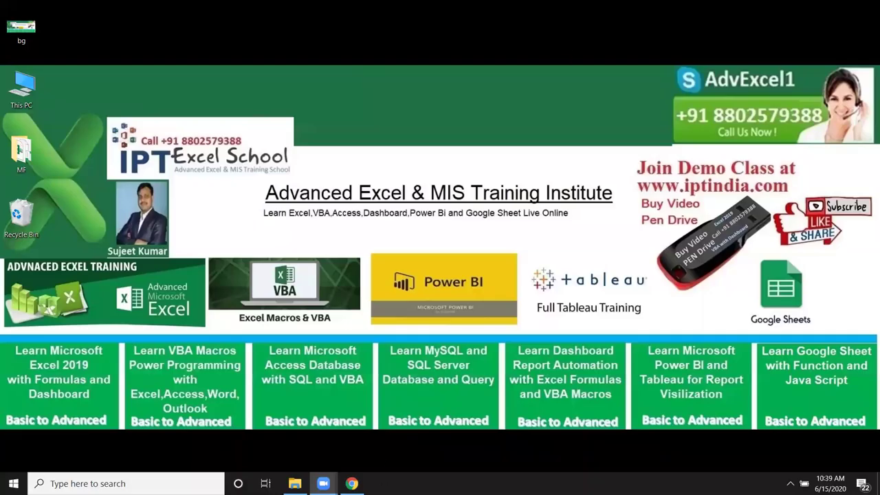
- Launch Excel from the Windows search by typing excel
{"action": "key", "text": "super"}
{"action": "type", "text": "ex"}
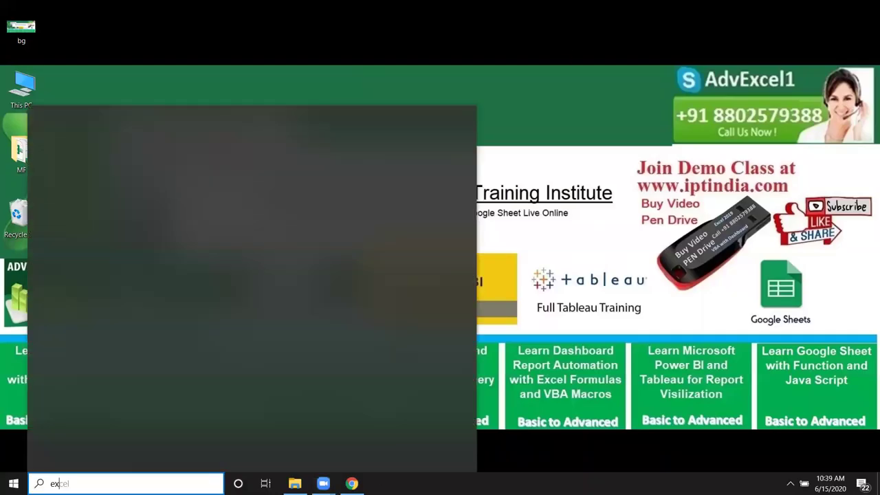
{"action": "type", "text": "cel"}
{"action": "key", "text": "Return"}
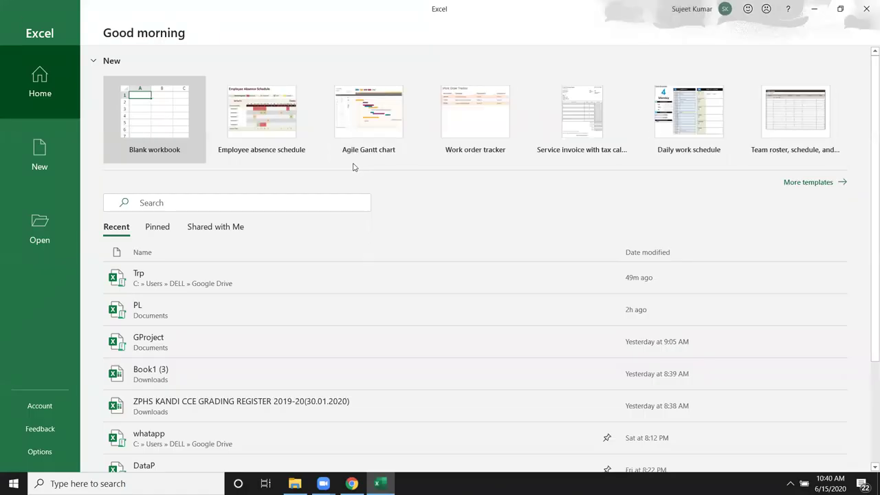
- Create a blank workbook and open the Visual Basic editor from the Developer tab
{"action": "left_click", "coordinate": [167, 128]}
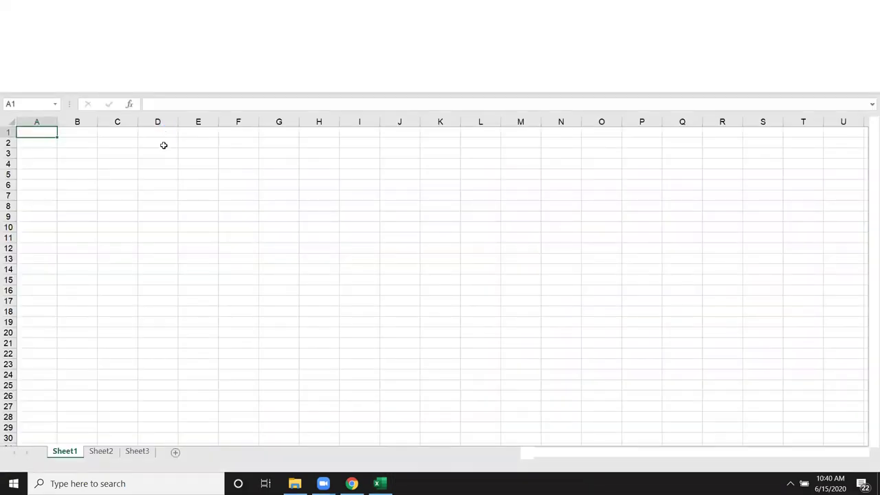
{"action": "left_click", "coordinate": [402, 239]}
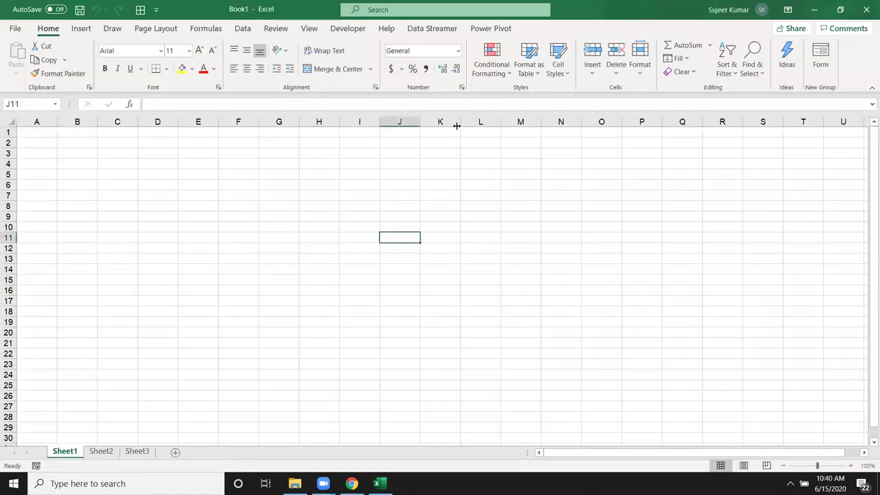
{"action": "left_click", "coordinate": [130, 105]}
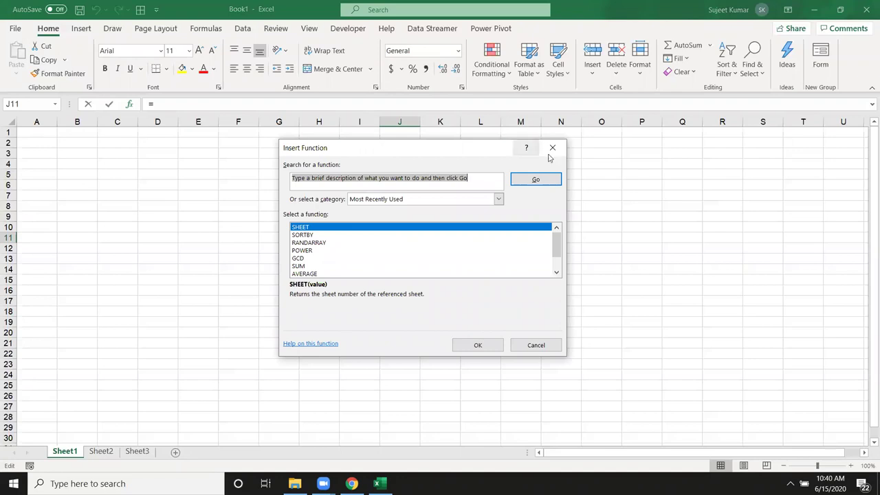
{"action": "left_click", "coordinate": [552, 148]}
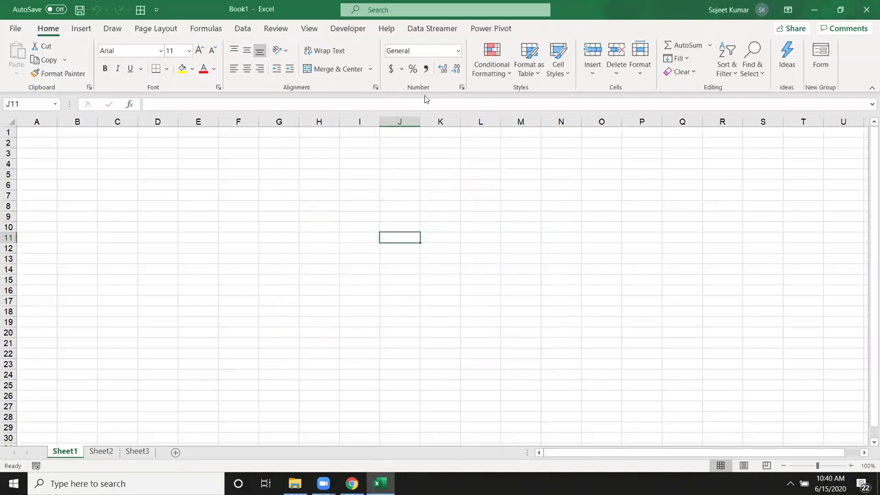
{"action": "left_click", "coordinate": [341, 36]}
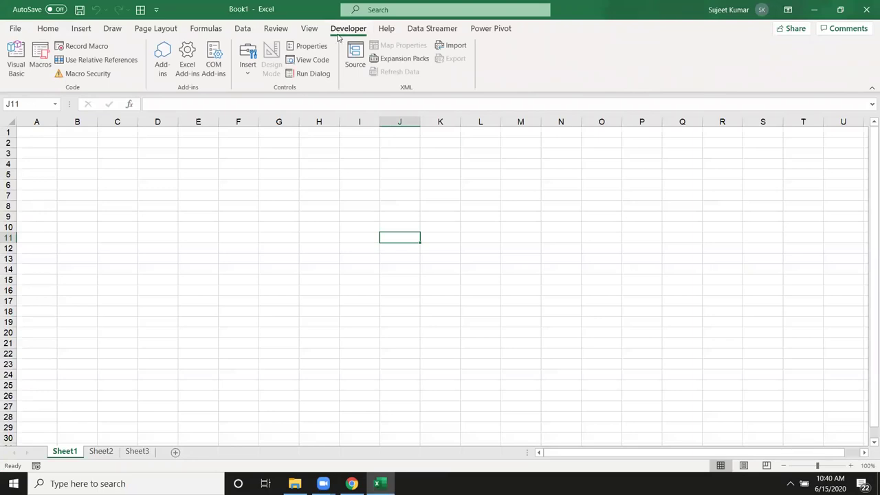
{"action": "left_click", "coordinate": [19, 73]}
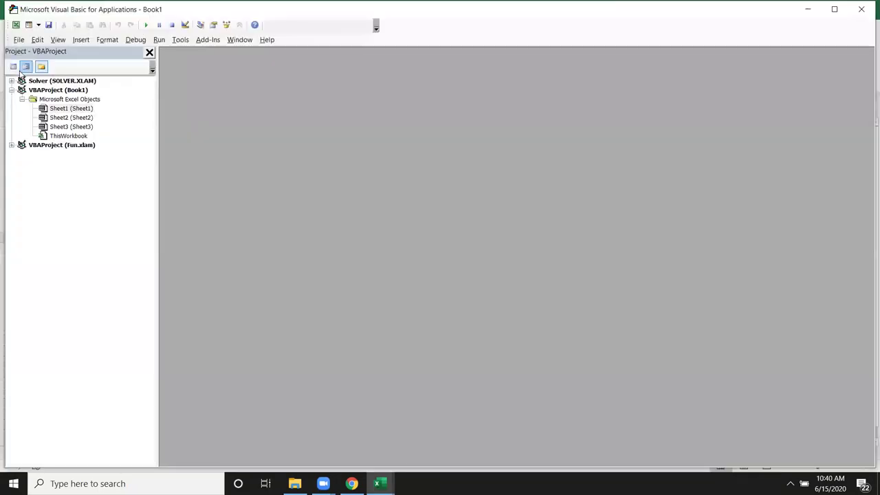
- Insert a new UserForm1, then run the empty form, move it left and close it
{"action": "left_click", "coordinate": [82, 40]}
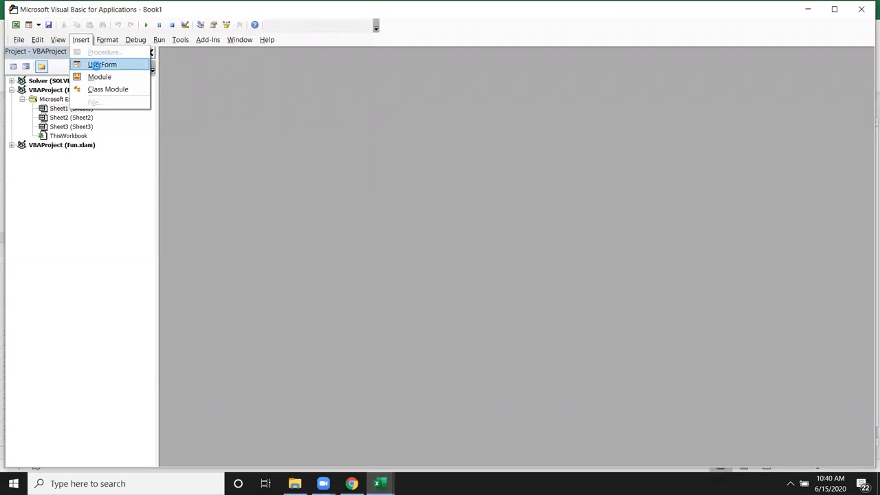
{"action": "left_click", "coordinate": [98, 69]}
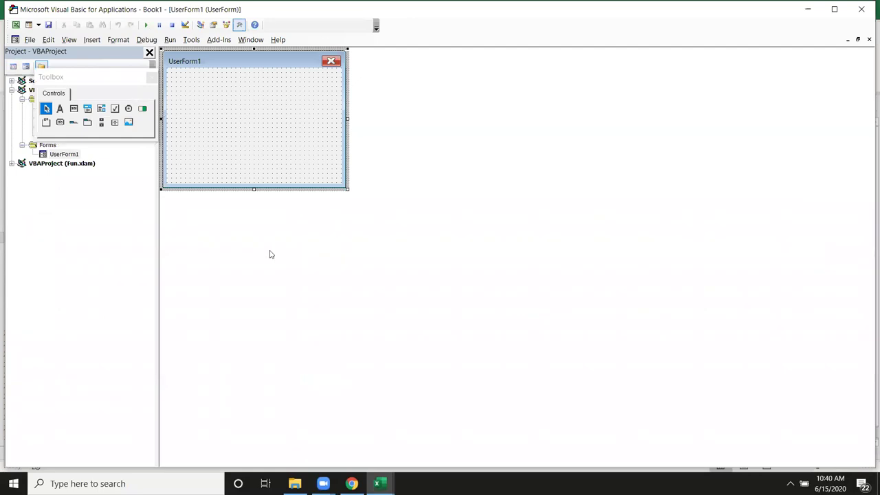
{"action": "left_click", "coordinate": [148, 25]}
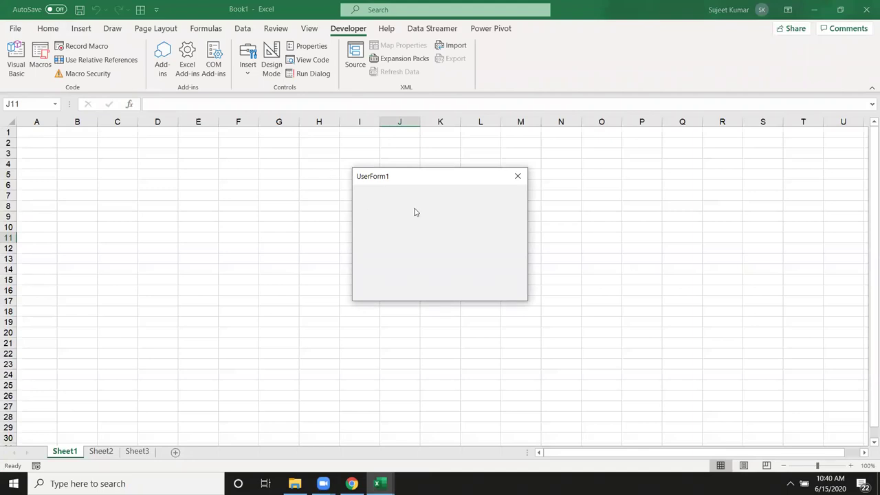
{"action": "left_click_drag", "start_coordinate": [470, 180], "coordinate": [350, 186]}
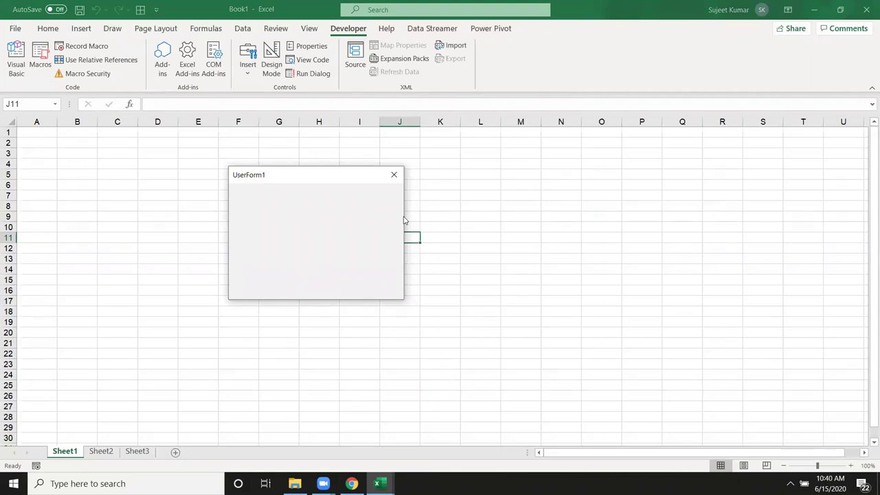
{"action": "left_click", "coordinate": [394, 175]}
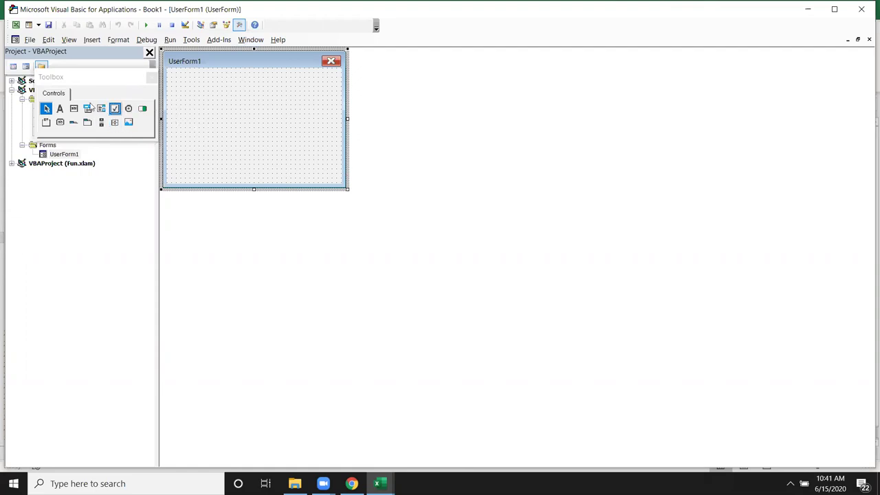
{"action": "right_click", "coordinate": [146, 130]}
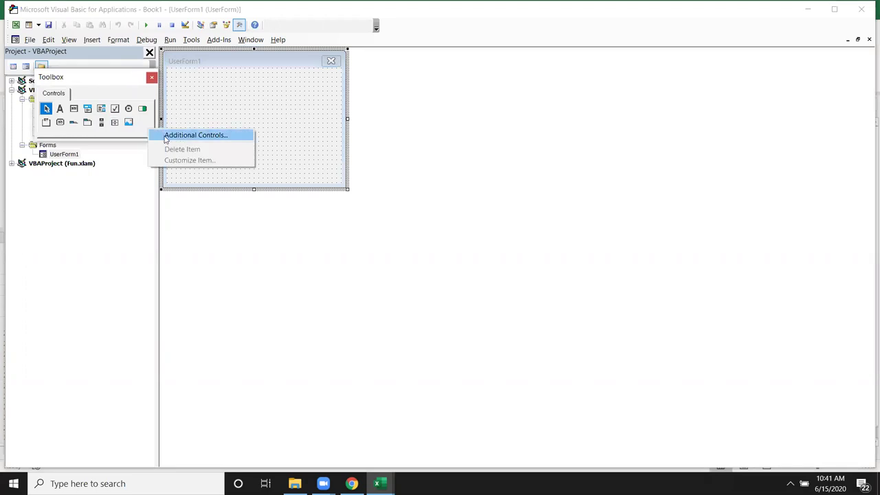
{"action": "left_click", "coordinate": [166, 136]}
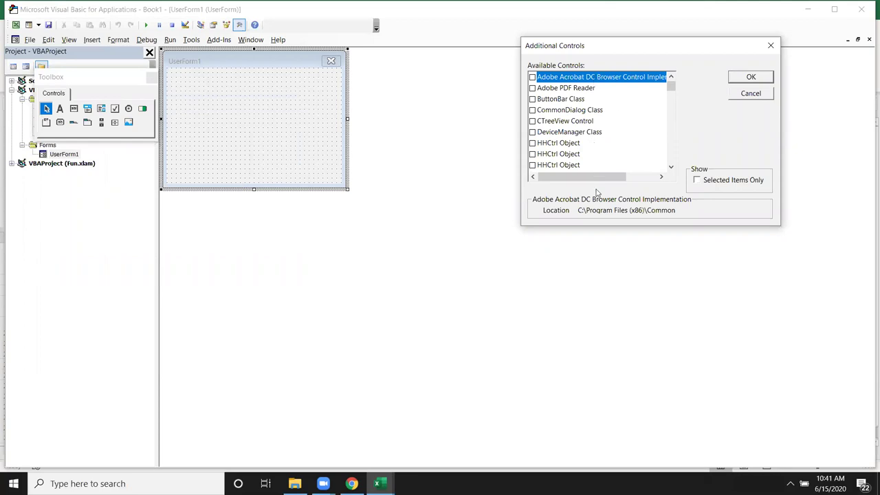
{"action": "left_click", "coordinate": [771, 45]}
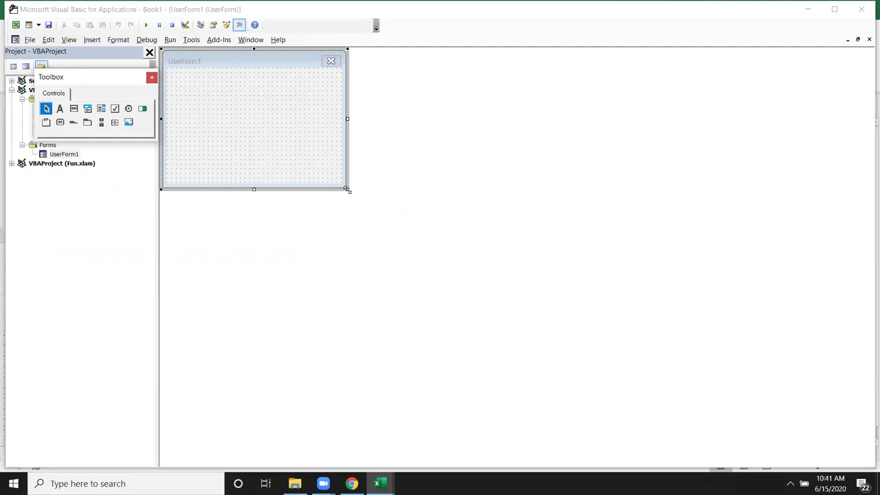
- Enlarge UserForm1 by dragging its corner and show its Properties window
{"action": "left_click_drag", "start_coordinate": [347, 189], "coordinate": [411, 277]}
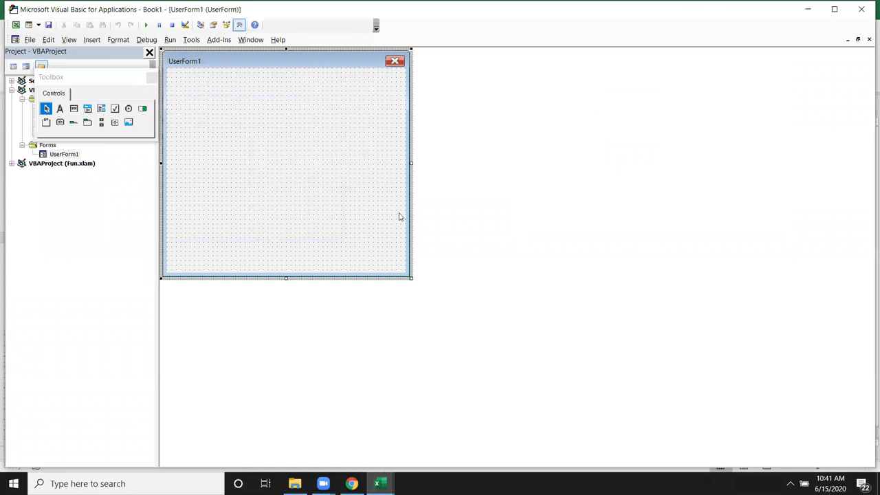
{"action": "left_click", "coordinate": [214, 25]}
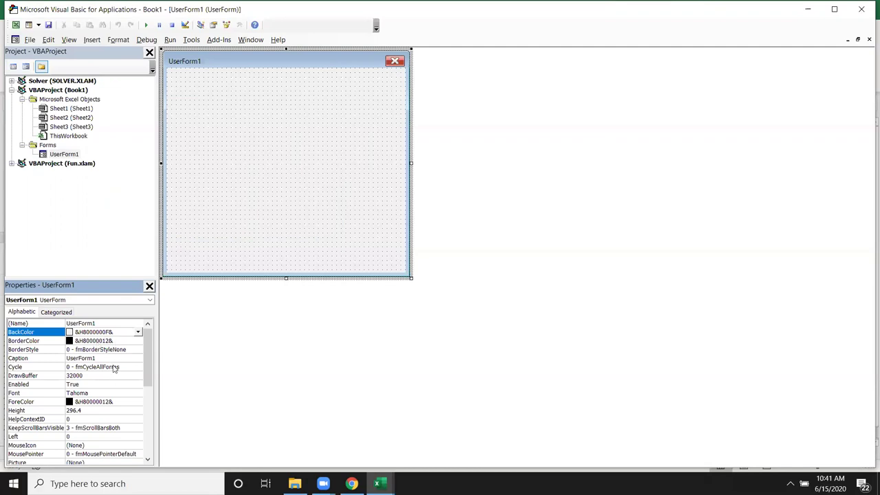
- Set UserForm1's Caption property to Msgbox
{"action": "left_click", "coordinate": [42, 359]}
{"action": "left_click", "coordinate": [65, 358]}
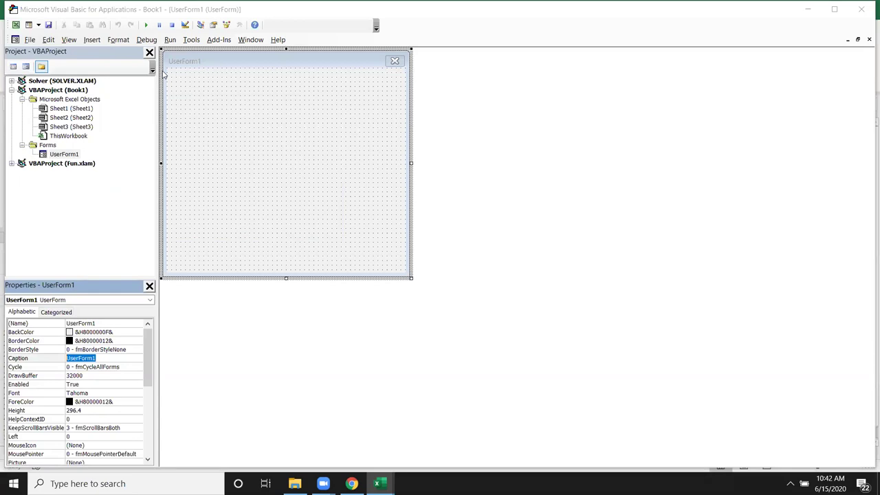
{"action": "left_click", "coordinate": [164, 74]}
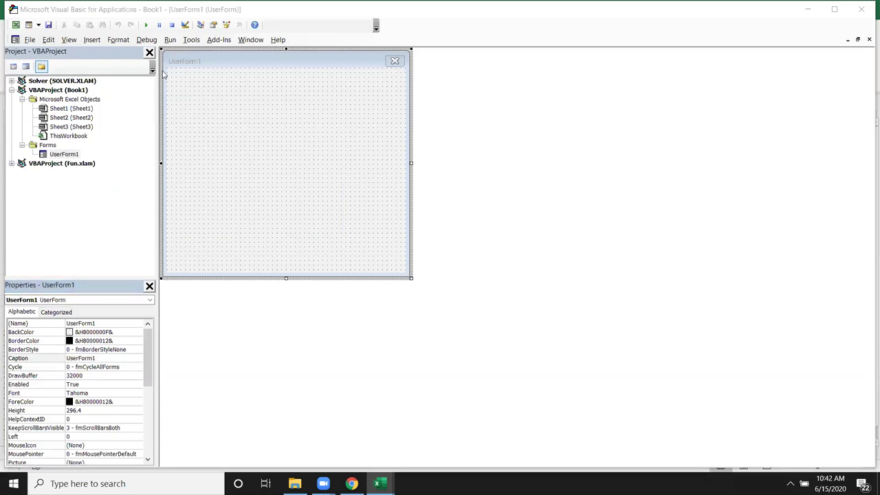
{"action": "left_click", "coordinate": [77, 358]}
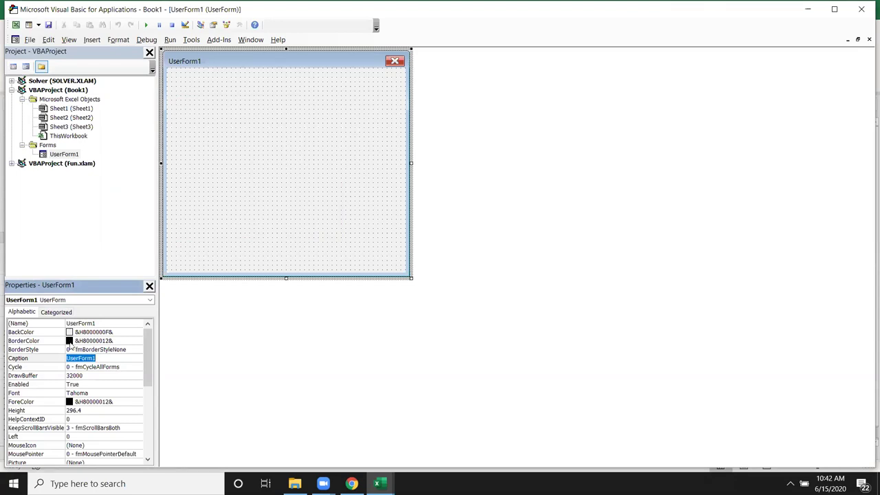
{"action": "type", "text": "Msgbox"}
{"action": "key", "text": "Tab"}
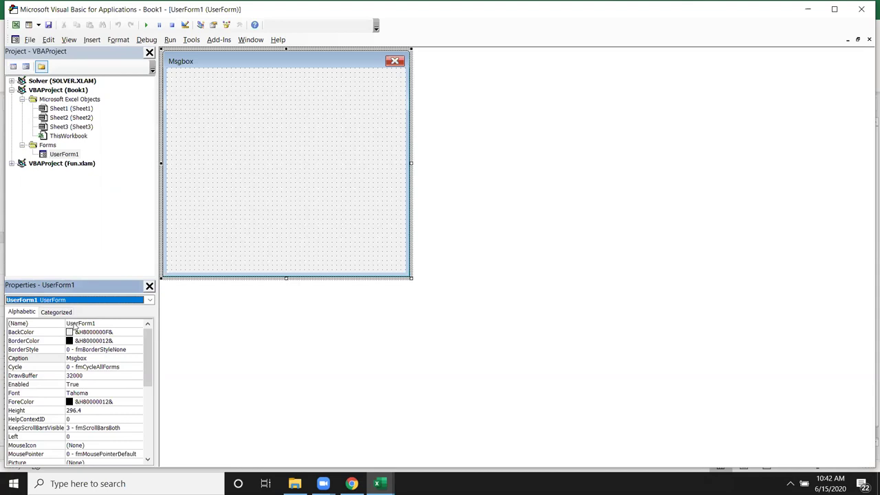
{"action": "scroll", "coordinate": [60, 344], "scroll_direction": "down", "scroll_amount": 3}
{"action": "scroll", "coordinate": [60, 336], "scroll_direction": "up", "scroll_amount": 3}
- Set the form's BackColor to blue (&H00FF0000&) from the Palette colours
{"action": "left_click", "coordinate": [58, 333]}
{"action": "left_click", "coordinate": [137, 332]}
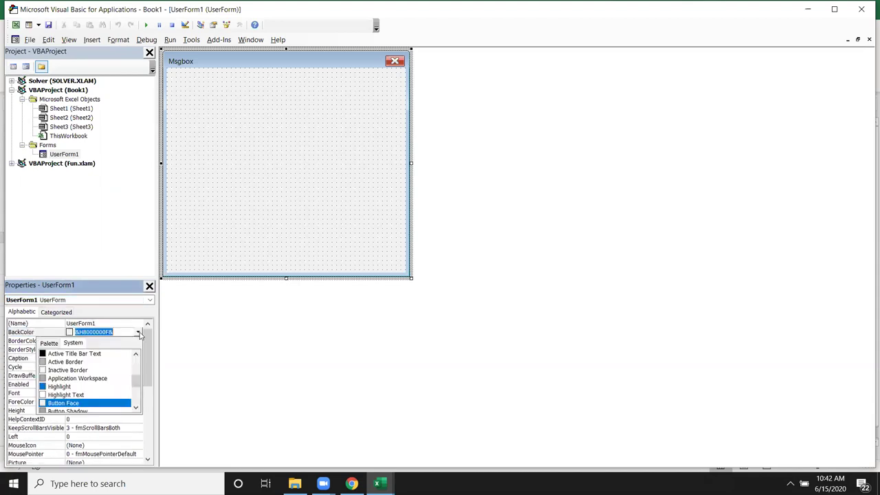
{"action": "scroll", "coordinate": [71, 373], "scroll_direction": "down", "scroll_amount": 3}
{"action": "scroll", "coordinate": [71, 373], "scroll_direction": "down", "scroll_amount": 2}
{"action": "scroll", "coordinate": [71, 373], "scroll_direction": "up", "scroll_amount": 5}
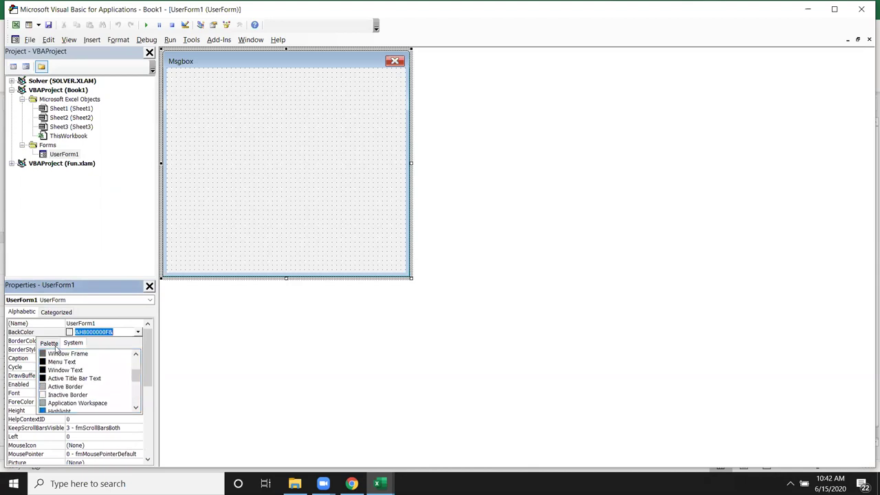
{"action": "left_click", "coordinate": [53, 344]}
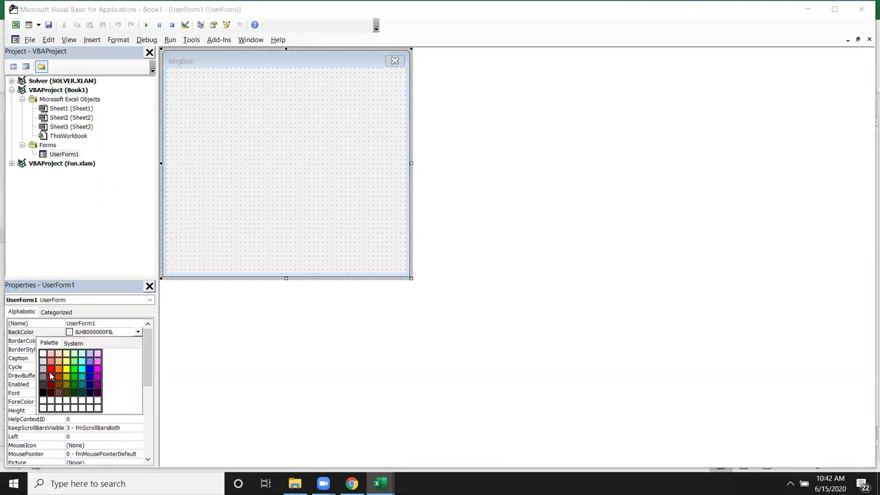
{"action": "left_click", "coordinate": [66, 344]}
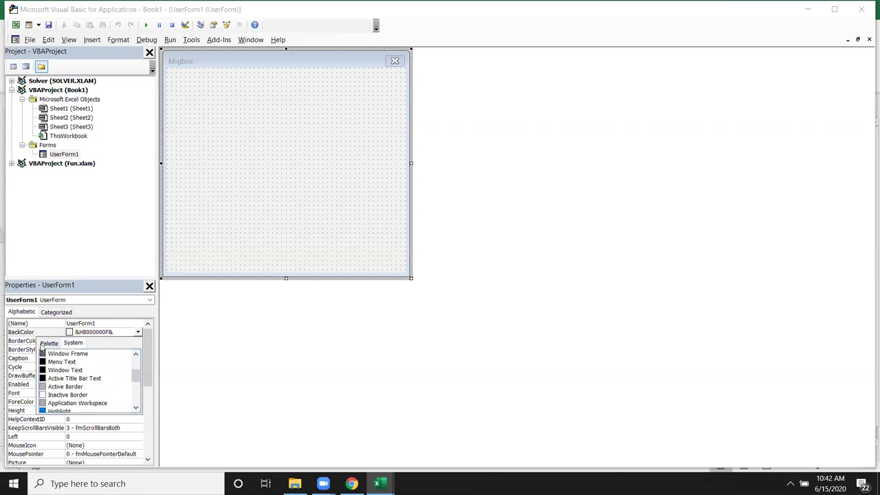
{"action": "left_click", "coordinate": [43, 346]}
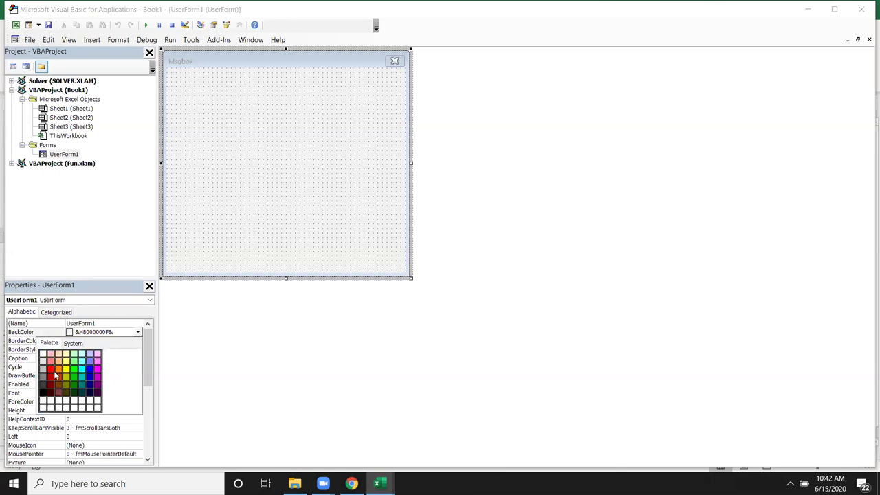
{"action": "left_click", "coordinate": [89, 368]}
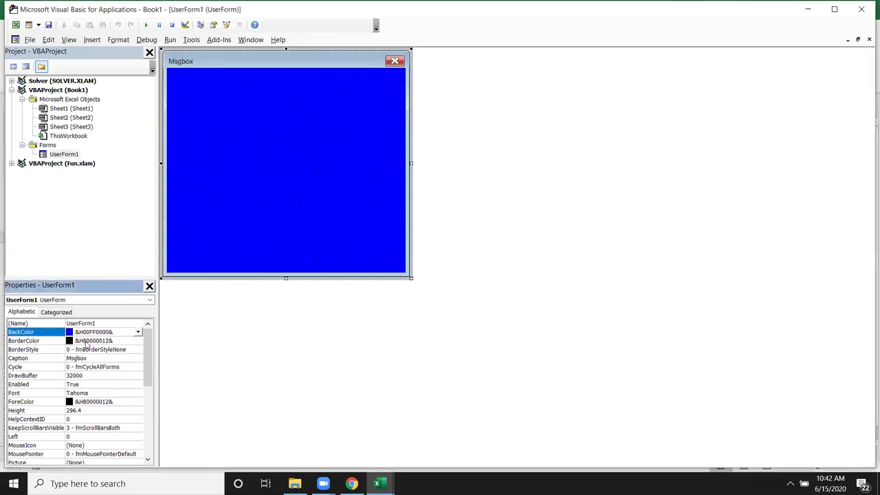
- Set the form's BorderColor to blue from the Palette colours
{"action": "left_click", "coordinate": [86, 343]}
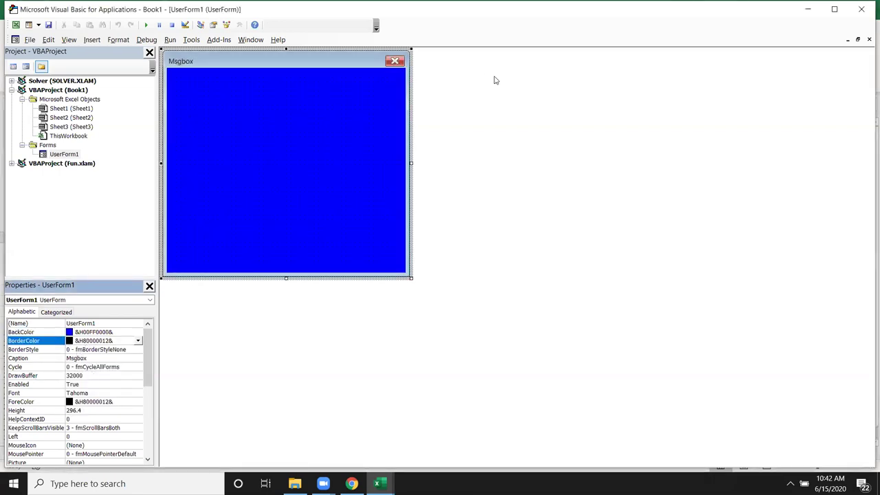
{"action": "left_click", "coordinate": [138, 341]}
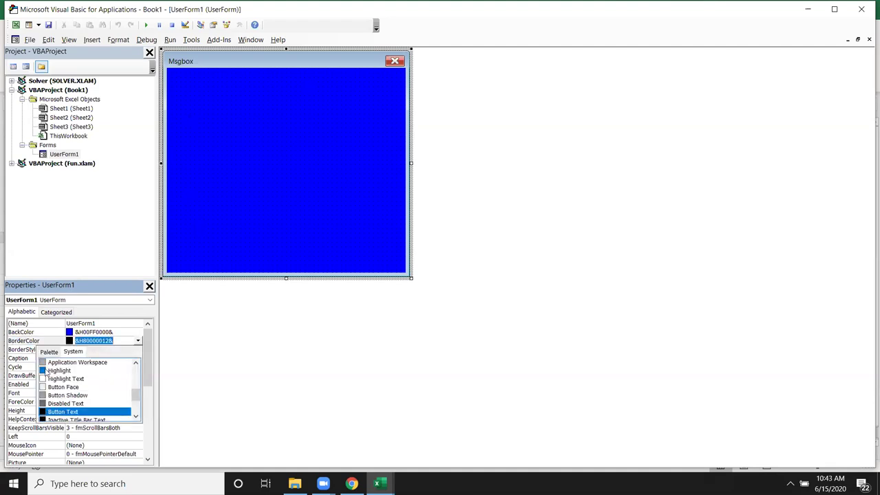
{"action": "left_click", "coordinate": [45, 371]}
{"action": "left_click", "coordinate": [106, 349]}
{"action": "left_click", "coordinate": [121, 343]}
{"action": "left_click", "coordinate": [131, 342]}
{"action": "left_click", "coordinate": [137, 341]}
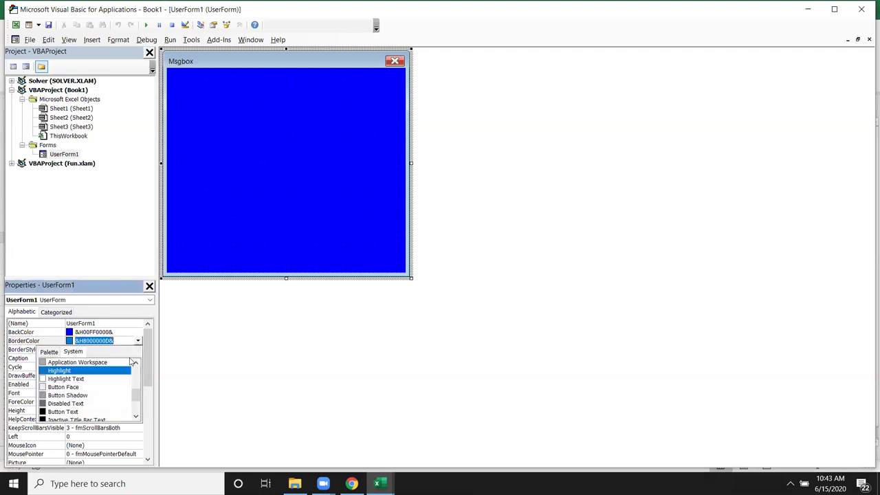
{"action": "left_click", "coordinate": [48, 352]}
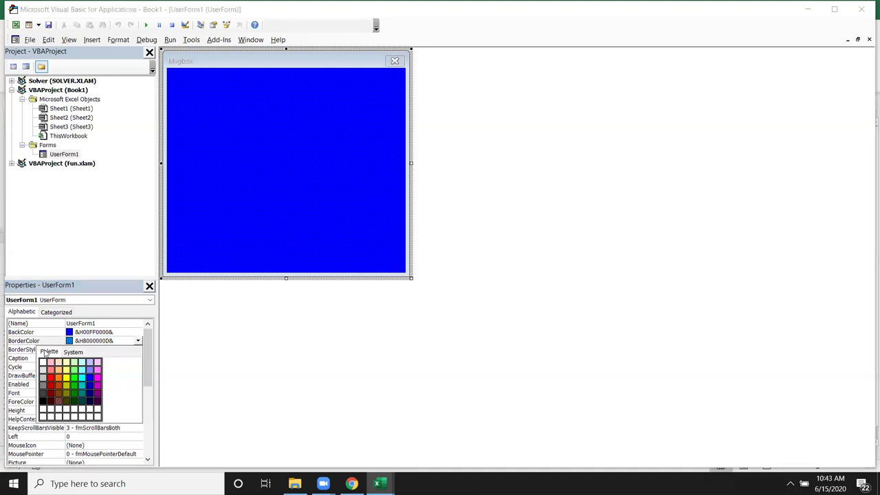
{"action": "left_click", "coordinate": [86, 378]}
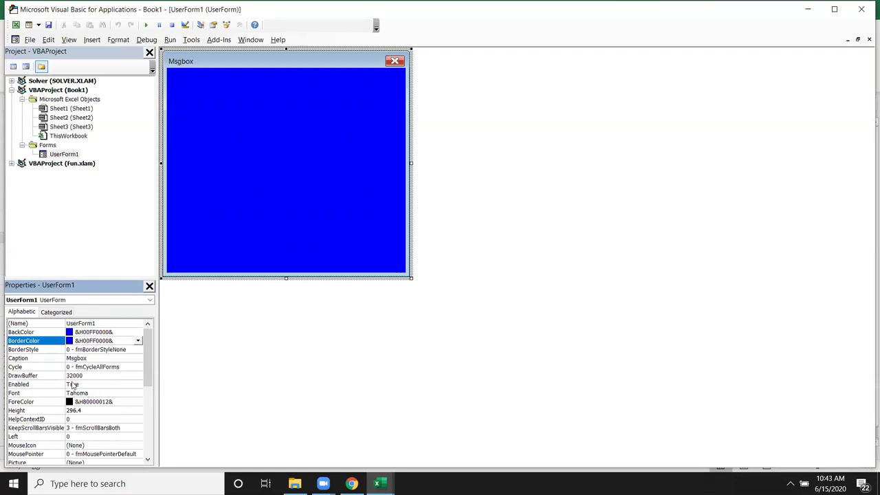
- Shorten the Msgbox form to about half its height (Height 157.8)
{"action": "scroll", "coordinate": [75, 392], "scroll_direction": "down", "scroll_amount": 3}
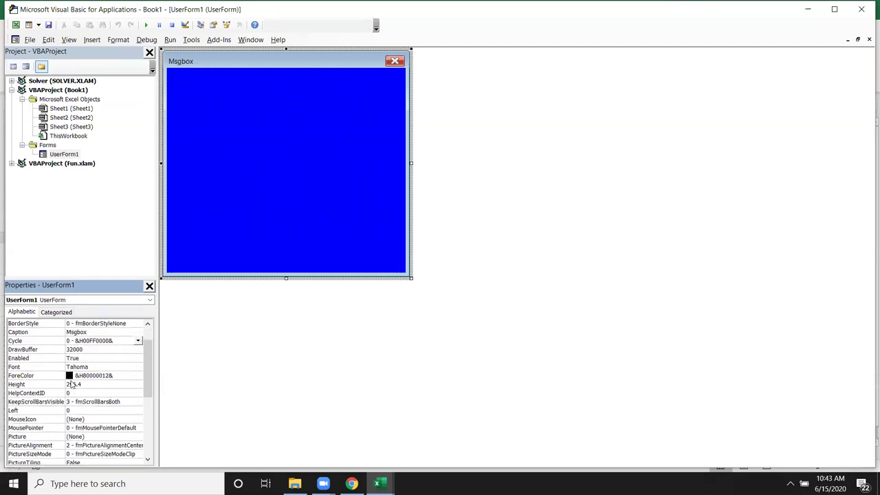
{"action": "scroll", "coordinate": [71, 384], "scroll_direction": "down", "scroll_amount": 5}
{"action": "scroll", "coordinate": [72, 385], "scroll_direction": "down", "scroll_amount": 3}
{"action": "scroll", "coordinate": [72, 384], "scroll_direction": "down", "scroll_amount": 3}
{"action": "scroll", "coordinate": [71, 385], "scroll_direction": "down", "scroll_amount": 4}
{"action": "scroll", "coordinate": [71, 385], "scroll_direction": "up", "scroll_amount": 5}
{"action": "scroll", "coordinate": [71, 385], "scroll_direction": "up", "scroll_amount": 8}
{"action": "scroll", "coordinate": [71, 385], "scroll_direction": "up", "scroll_amount": 5}
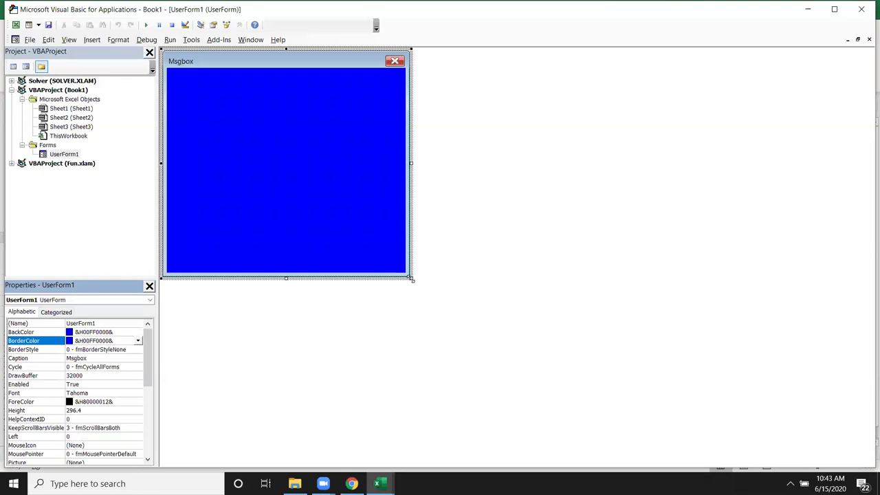
{"action": "left_click_drag", "start_coordinate": [410, 278], "coordinate": [410, 173]}
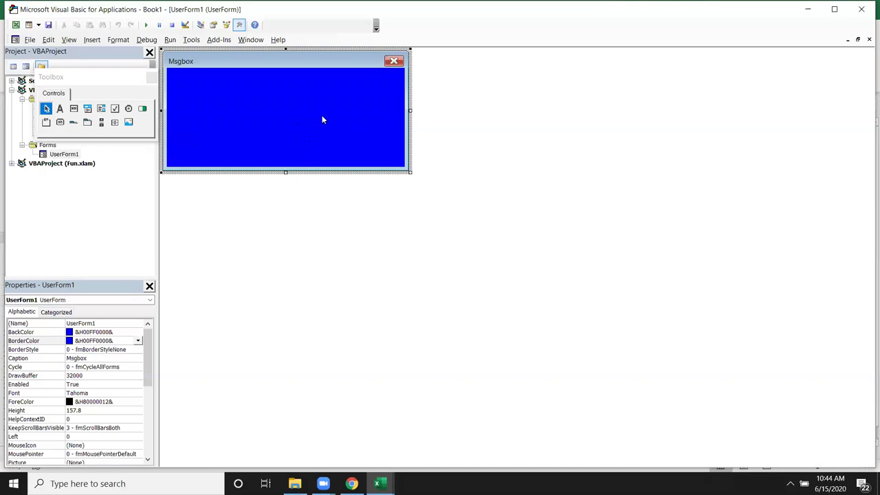
- Add a label captioned 'User ID :' at the form's top-left
{"action": "left_click", "coordinate": [61, 110]}
{"action": "left_click_drag", "start_coordinate": [177, 91], "coordinate": [233, 106]}
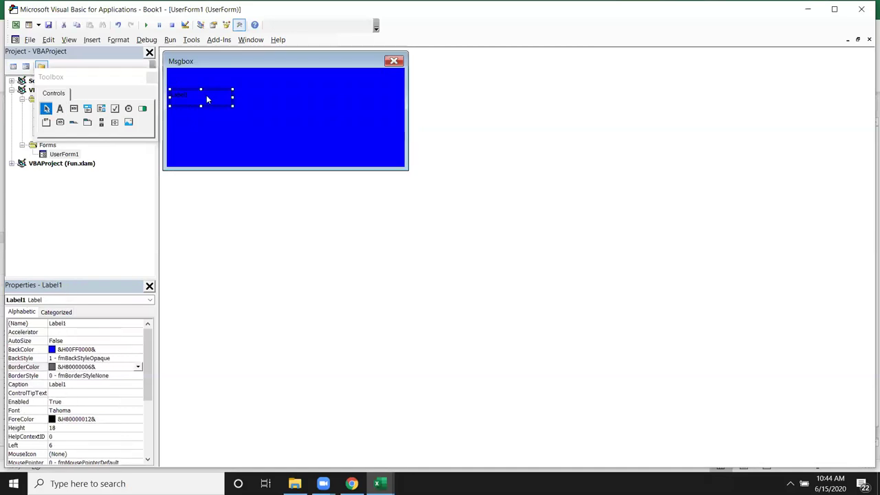
{"action": "left_click", "coordinate": [213, 101]}
{"action": "key", "text": "BackSpace"}
{"action": "key", "text": "BackSpace"}
{"action": "key", "text": "BackSpace"}
{"action": "type", "text": "r"}
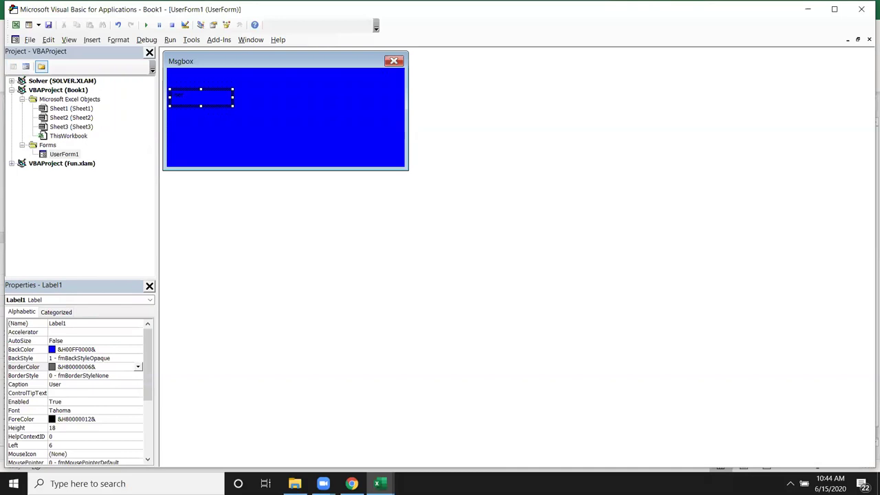
{"action": "type", "text": " ID :"}
{"action": "left_click_drag", "start_coordinate": [233, 106], "coordinate": [198, 100]}
{"action": "left_click", "coordinate": [243, 106]}
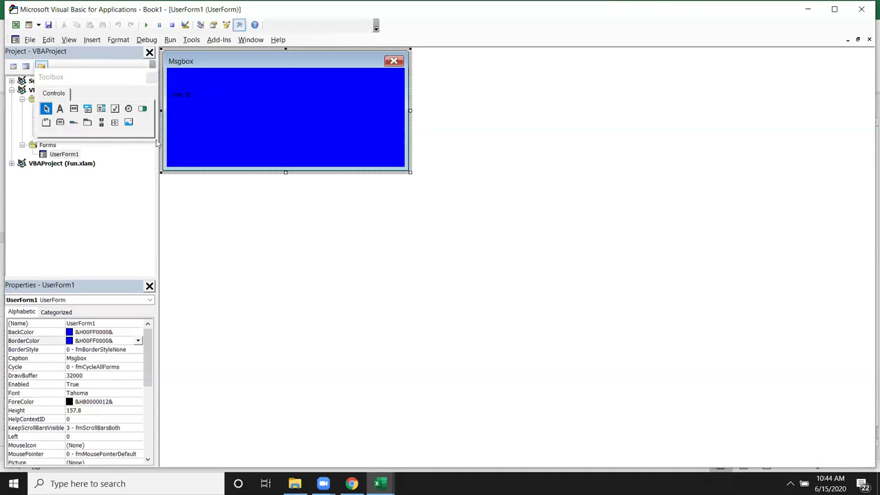
- Draw a text box beside the 'User ID :' label
{"action": "left_click", "coordinate": [74, 108]}
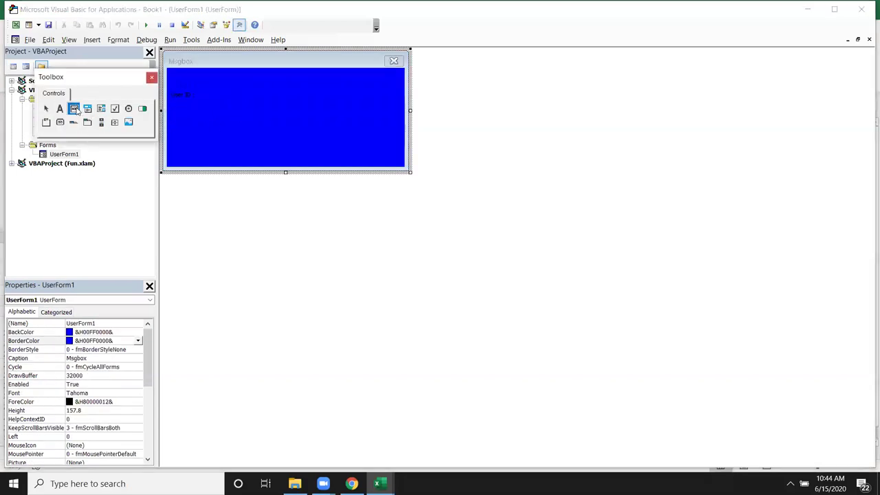
{"action": "left_click_drag", "start_coordinate": [199, 88], "coordinate": [286, 103]}
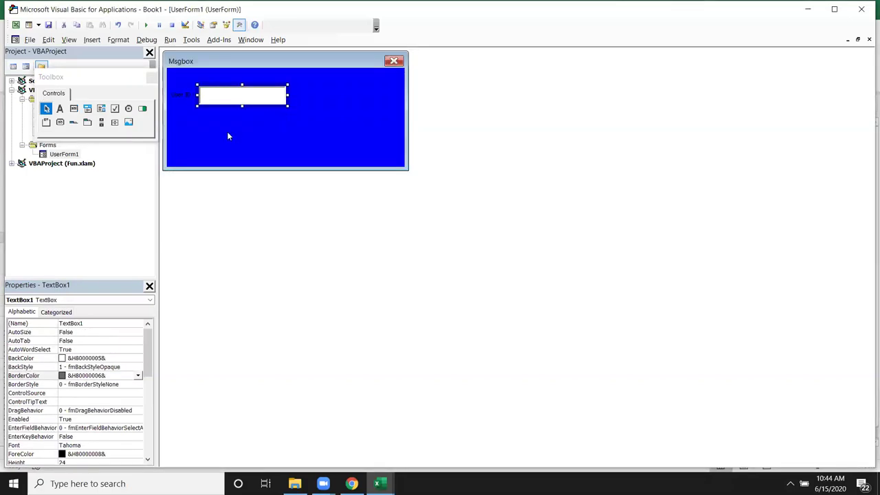
{"action": "left_click", "coordinate": [189, 127]}
- Add a 'Password' label below User ID with its own text box beside it
{"action": "left_click", "coordinate": [60, 110]}
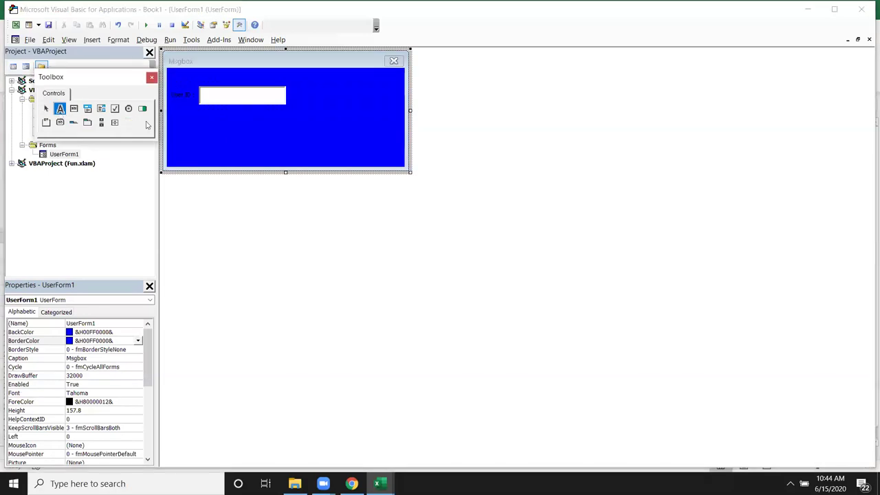
{"action": "left_click", "coordinate": [169, 117]}
{"action": "left_click", "coordinate": [190, 122]}
{"action": "key", "text": "BackSpace"}
{"action": "key", "text": "BackSpace"}
{"action": "key", "text": "BackSpace"}
{"action": "type", "text": "Password"}
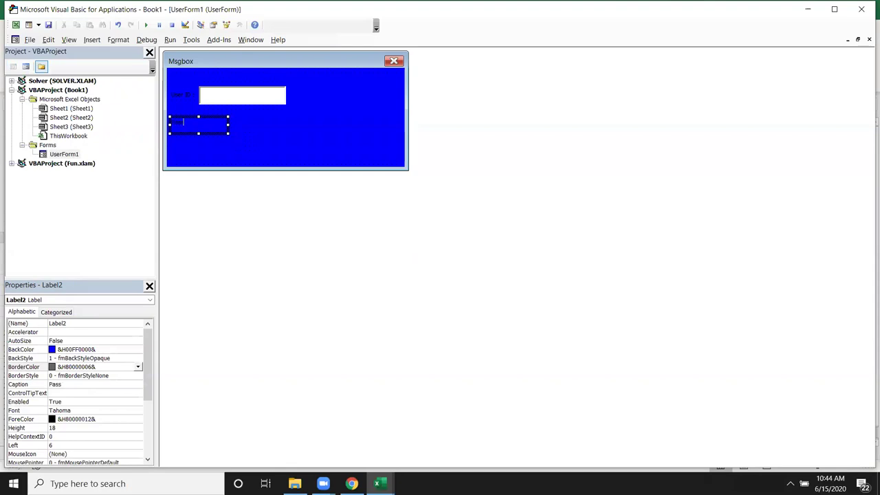
{"action": "double_click", "coordinate": [227, 133]}
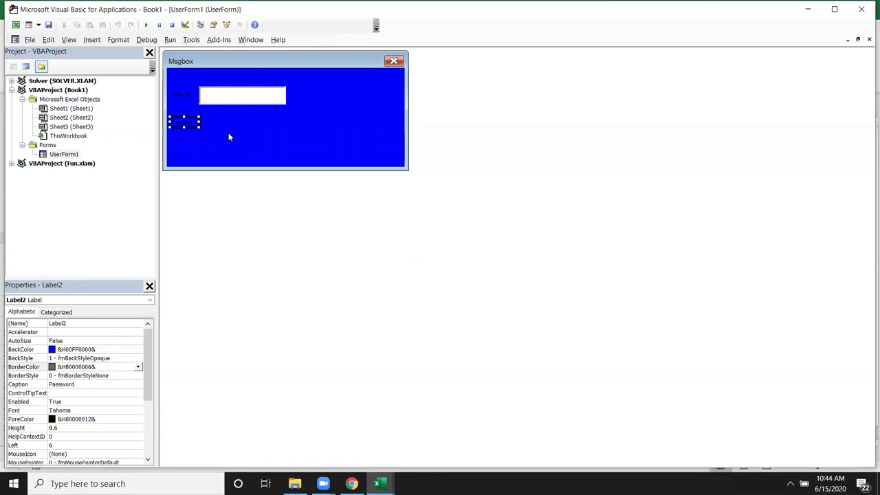
{"action": "left_click", "coordinate": [229, 137]}
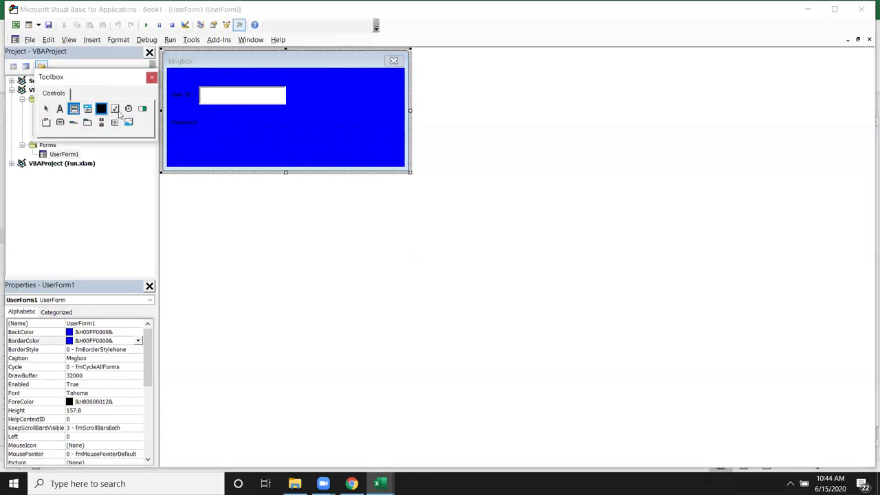
{"action": "left_click_drag", "start_coordinate": [203, 116], "coordinate": [284, 126]}
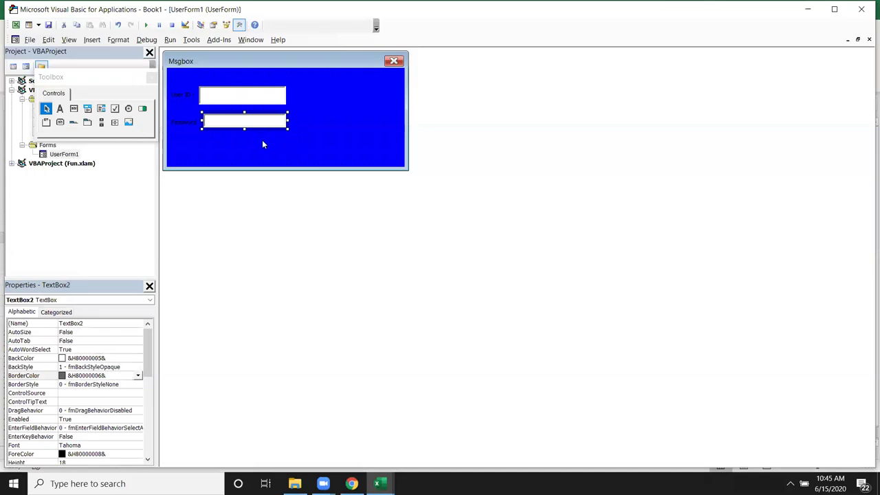
{"action": "left_click", "coordinate": [261, 140]}
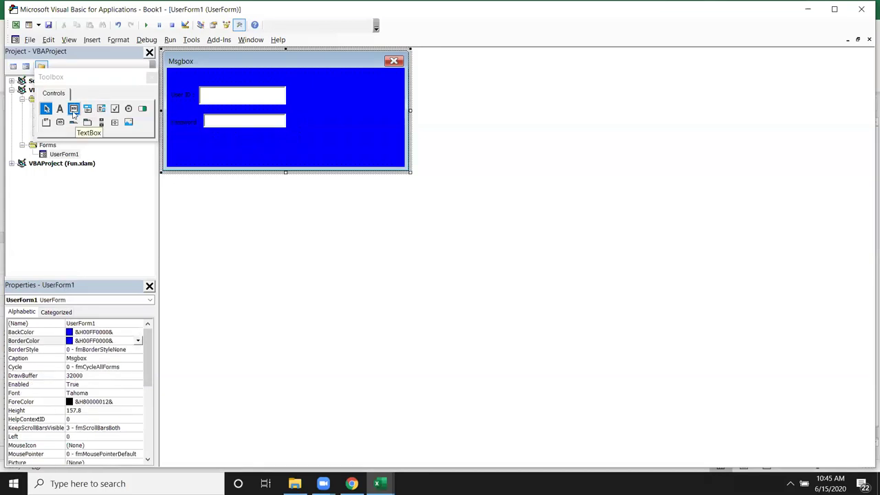
- Draw a command button right of the entry boxes captioned 'Log in'
{"action": "left_click", "coordinate": [60, 123]}
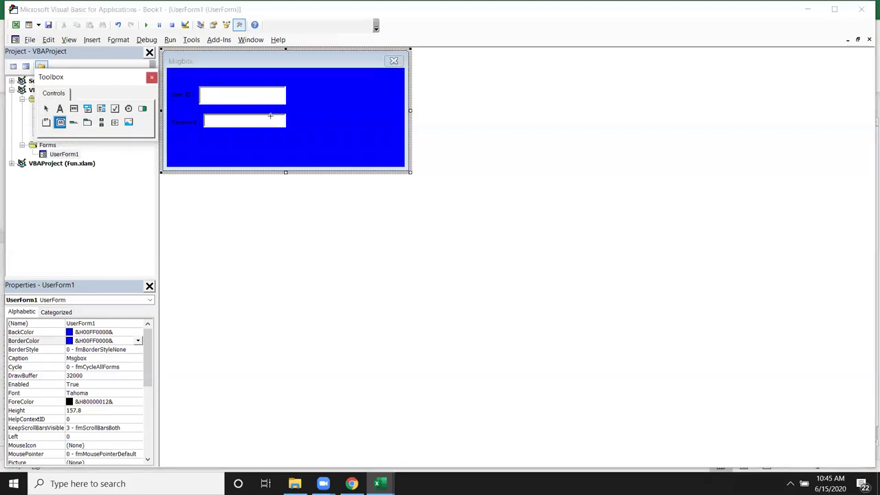
{"action": "left_click_drag", "start_coordinate": [314, 91], "coordinate": [371, 110]}
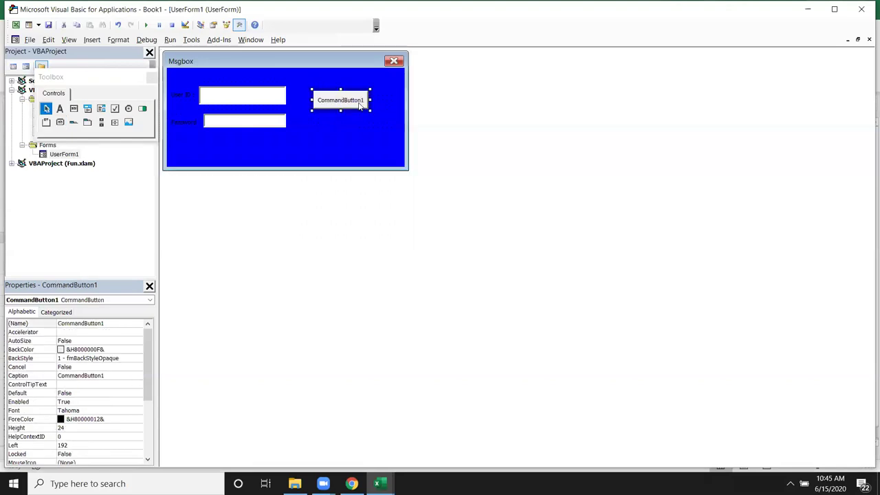
{"action": "left_click", "coordinate": [361, 100]}
{"action": "key", "text": "BackSpace"}
{"action": "key", "text": "BackSpace"}
{"action": "key", "text": "BackSpace"}
{"action": "key", "text": "BackSpace"}
{"action": "key", "text": "BackSpace"}
{"action": "key", "text": "BackSpace"}
{"action": "key", "text": "BackSpace"}
{"action": "key", "text": "BackSpace"}
{"action": "key", "text": "BackSpace"}
{"action": "key", "text": "BackSpace"}
{"action": "key", "text": "BackSpace"}
{"action": "key", "text": "BackSpace"}
{"action": "type", "text": "Log in"}
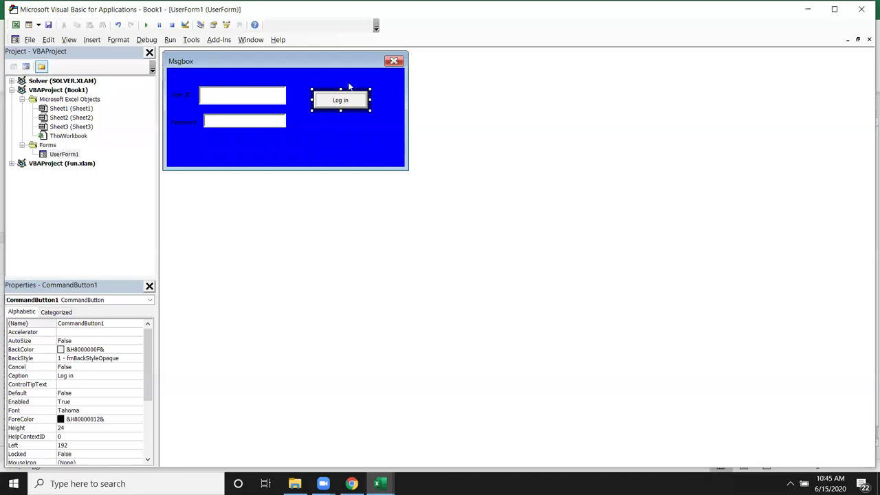
- Add a second command button below Log in captioned 'Clear'
{"action": "left_click", "coordinate": [349, 86]}
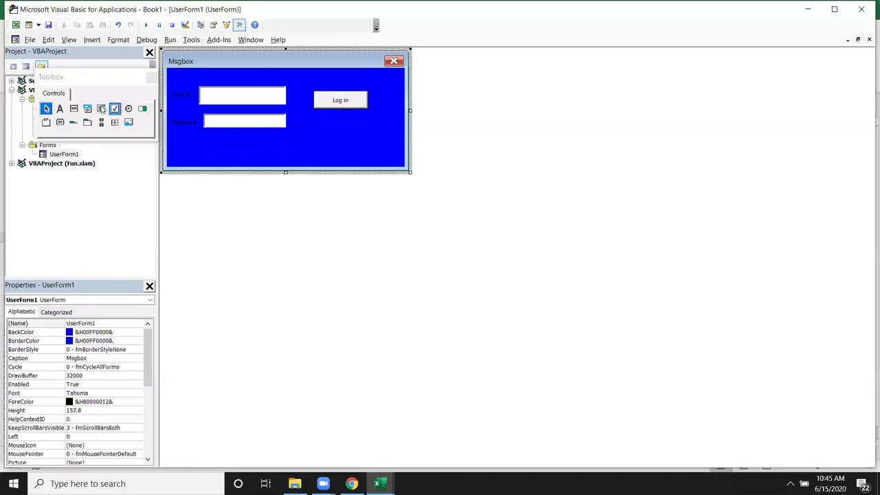
{"action": "left_click", "coordinate": [60, 122]}
{"action": "left_click_drag", "start_coordinate": [313, 119], "coordinate": [356, 132]}
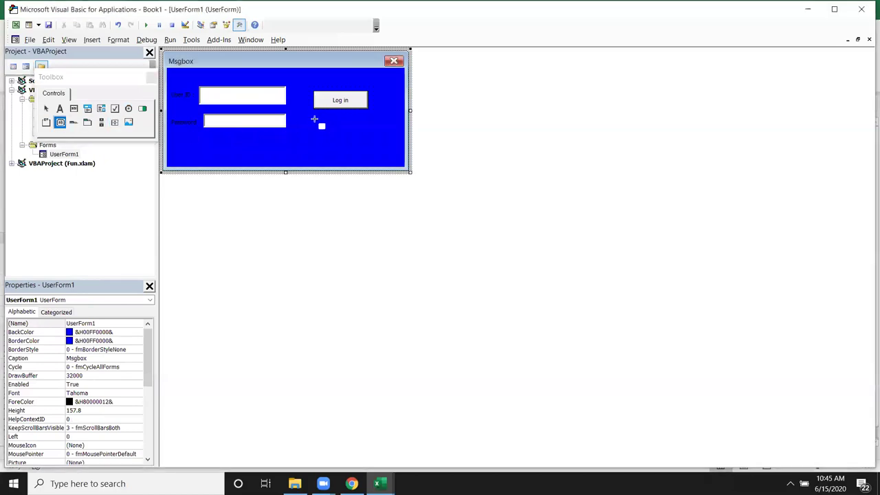
{"action": "left_click_drag", "start_coordinate": [365, 133], "coordinate": [370, 133]}
{"action": "left_click", "coordinate": [356, 130]}
{"action": "key", "text": "BackSpace"}
{"action": "key", "text": "BackSpace"}
{"action": "key", "text": "BackSpace"}
{"action": "key", "text": "BackSpace"}
{"action": "key", "text": "BackSpace"}
{"action": "key", "text": "BackSpace"}
{"action": "type", "text": "Cleas"}
{"action": "key", "text": "BackSpace"}
{"action": "type", "text": "r"}
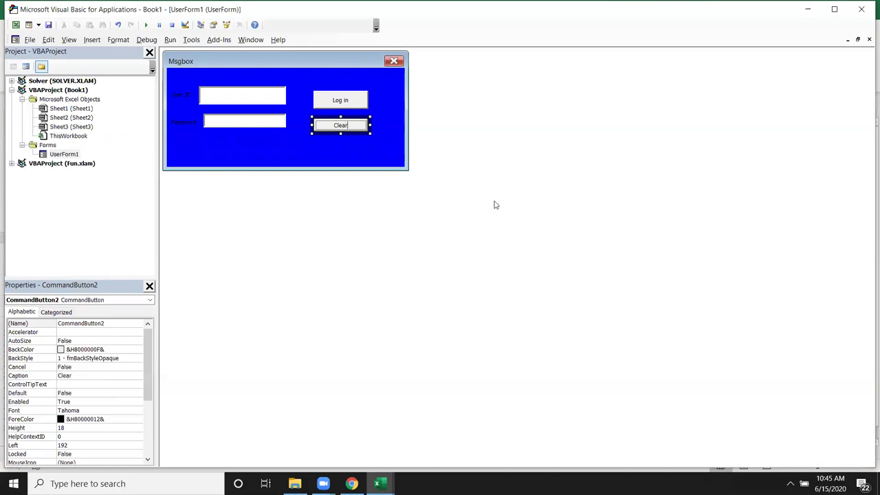
{"action": "left_click", "coordinate": [331, 165]}
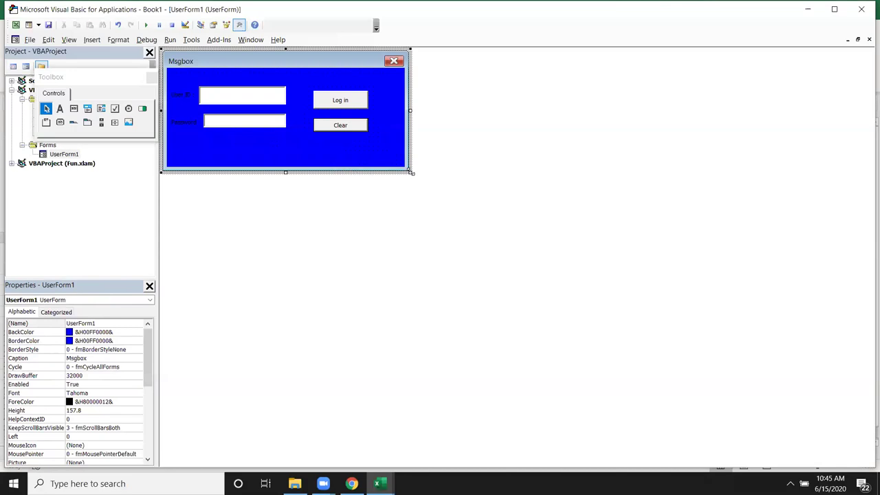
- Shorten the form to fit its controls, then test-run it, trying Log in and the Password box
{"action": "left_click_drag", "start_coordinate": [410, 172], "coordinate": [386, 157]}
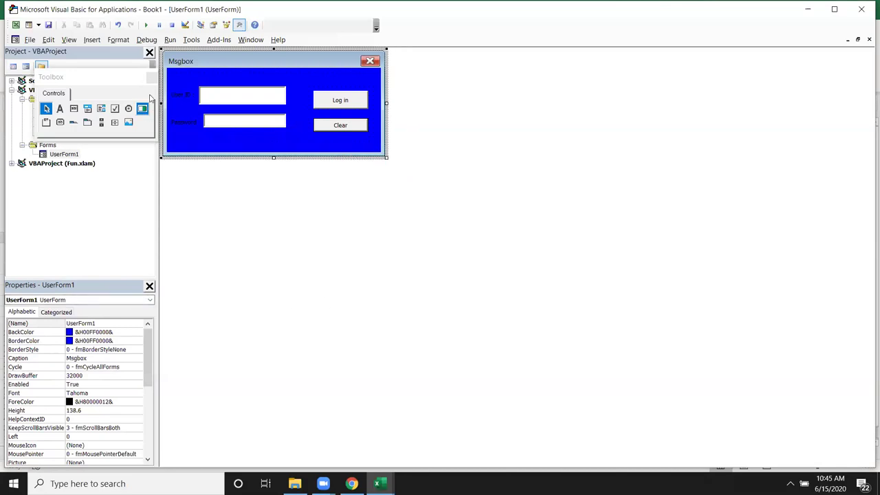
{"action": "left_click", "coordinate": [146, 25]}
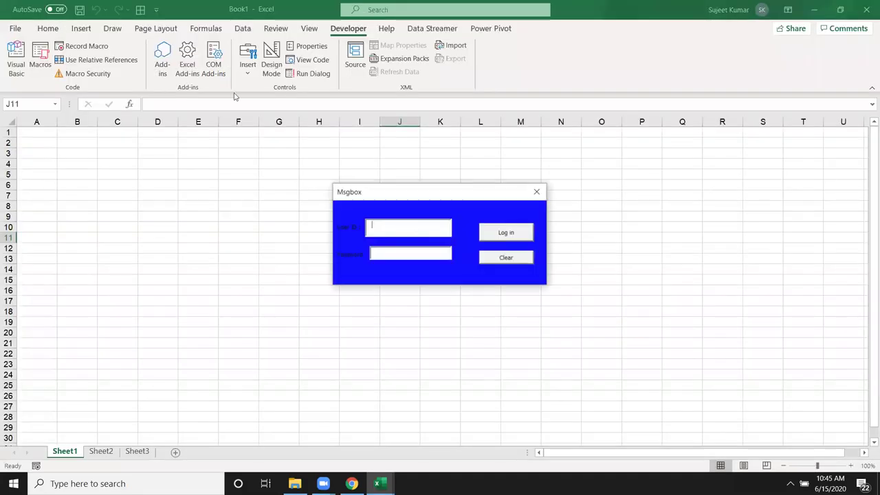
{"action": "left_click_drag", "start_coordinate": [387, 197], "coordinate": [340, 178]}
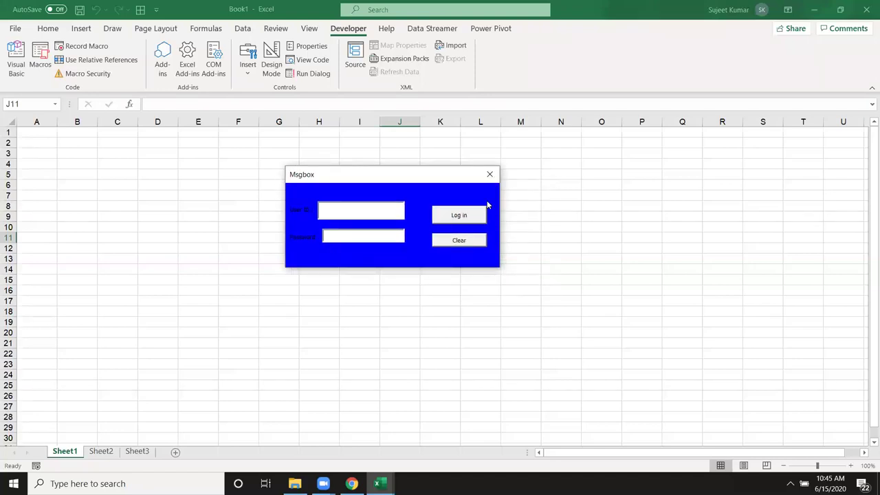
{"action": "left_click", "coordinate": [463, 225]}
{"action": "left_click", "coordinate": [458, 244]}
{"action": "left_click", "coordinate": [362, 237]}
- Set TextBox2's PasswordChar property to * so the Password box masks its input
{"action": "left_click", "coordinate": [491, 174]}
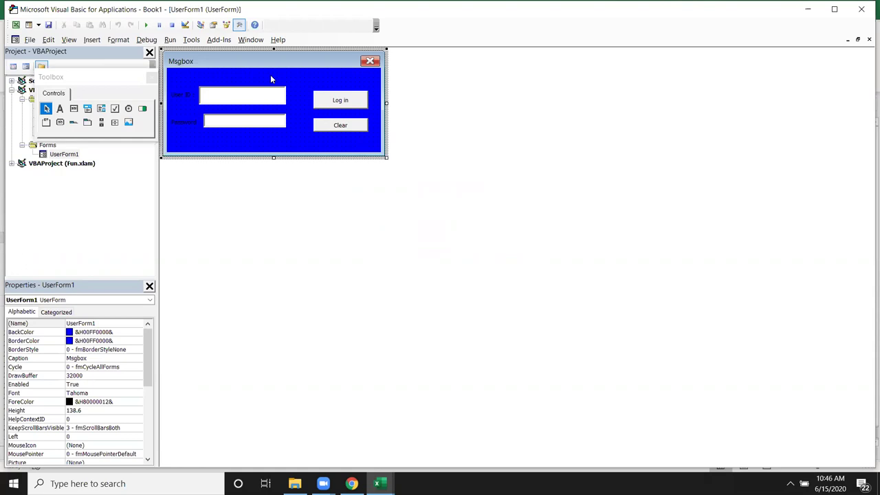
{"action": "left_click", "coordinate": [223, 124]}
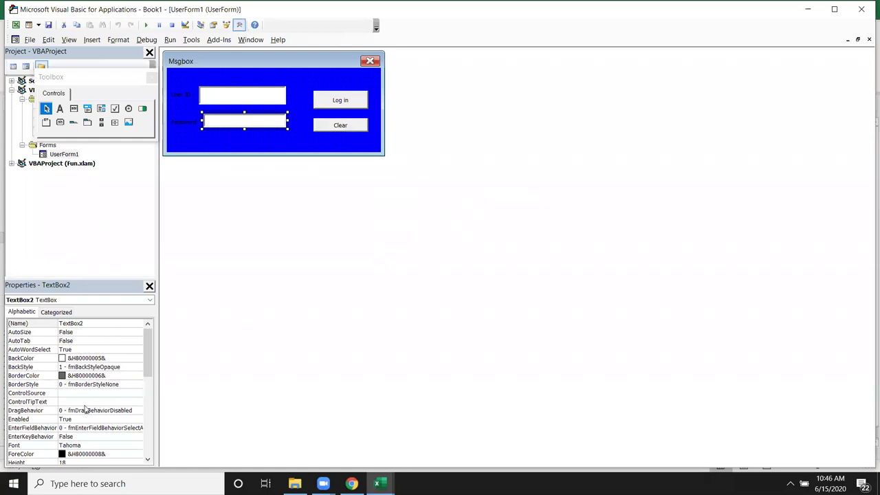
{"action": "scroll", "coordinate": [85, 410], "scroll_direction": "down", "scroll_amount": 2}
{"action": "scroll", "coordinate": [85, 409], "scroll_direction": "down", "scroll_amount": 1}
{"action": "scroll", "coordinate": [85, 410], "scroll_direction": "down", "scroll_amount": 1}
{"action": "scroll", "coordinate": [85, 410], "scroll_direction": "down", "scroll_amount": 1}
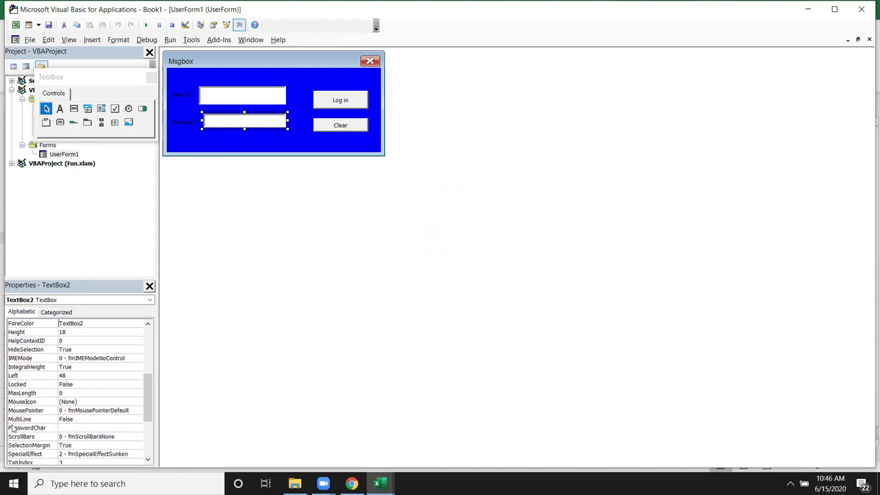
{"action": "left_click", "coordinate": [63, 429]}
{"action": "type", "text": "*"}
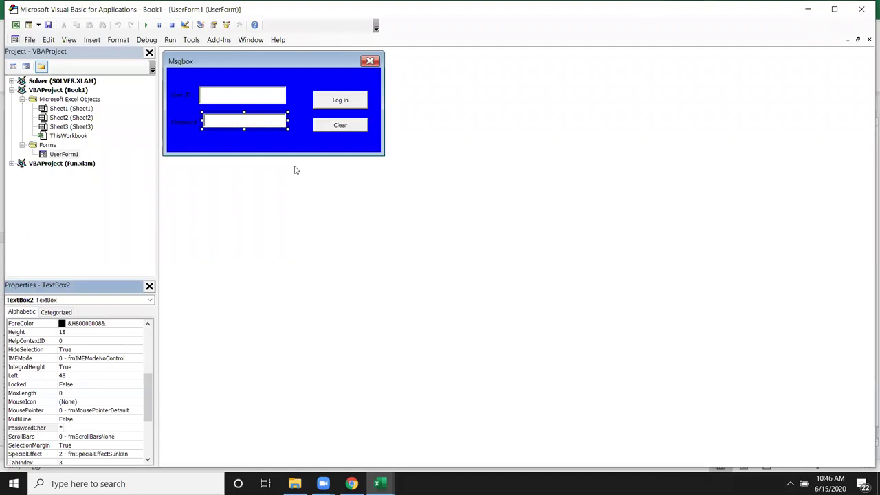
- Test the running form by typing into User ID and the asterisk-masked Password field, then clear and close it
{"action": "left_click", "coordinate": [315, 139]}
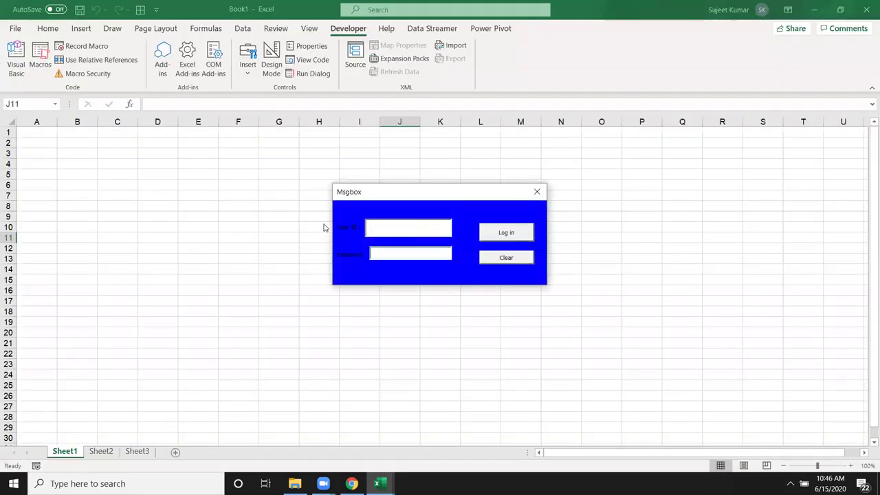
{"action": "type", "text": "bjhhb"}
{"action": "left_click", "coordinate": [380, 249]}
{"action": "type", "text": "***"}
{"action": "key", "text": "BackSpace"}
{"action": "key", "text": "BackSpace"}
{"action": "key", "text": "BackSpace"}
{"action": "left_click_drag", "start_coordinate": [387, 227], "coordinate": [340, 224]}
{"action": "key", "text": "BackSpace"}
{"action": "left_click", "coordinate": [537, 192]}
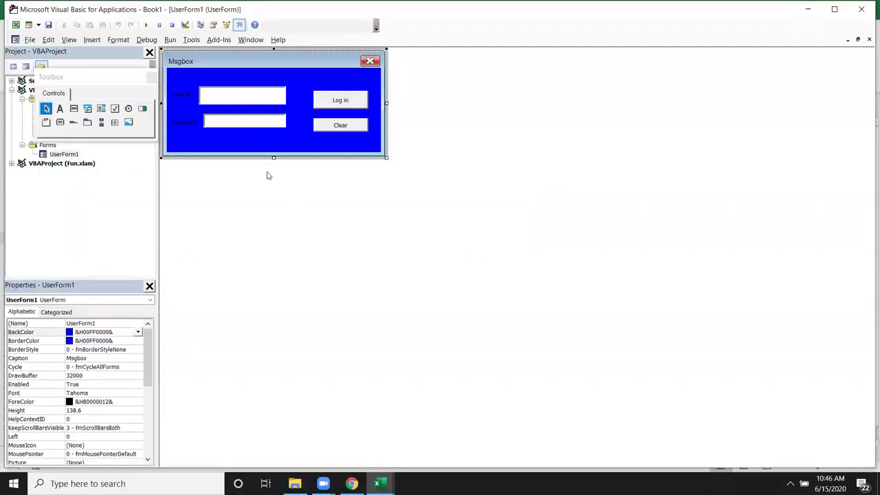
{"action": "left_click", "coordinate": [360, 99]}
{"action": "double_click", "coordinate": [360, 100]}
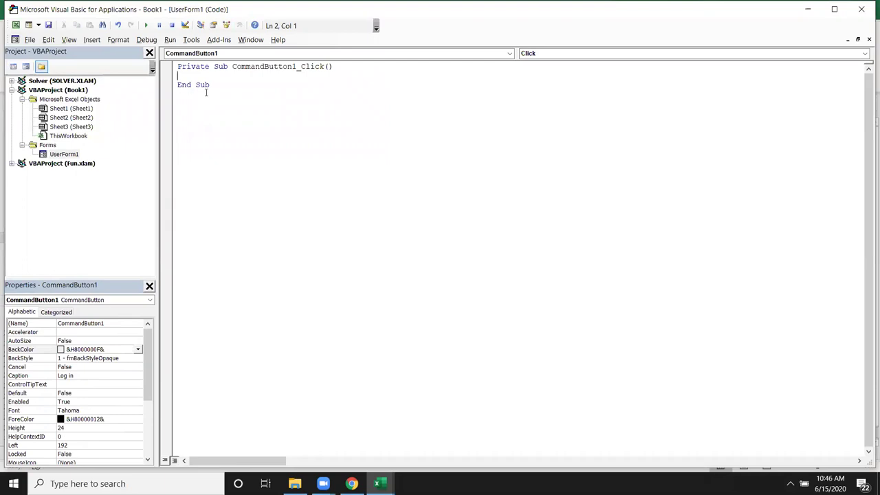
{"action": "double_click", "coordinate": [63, 154]}
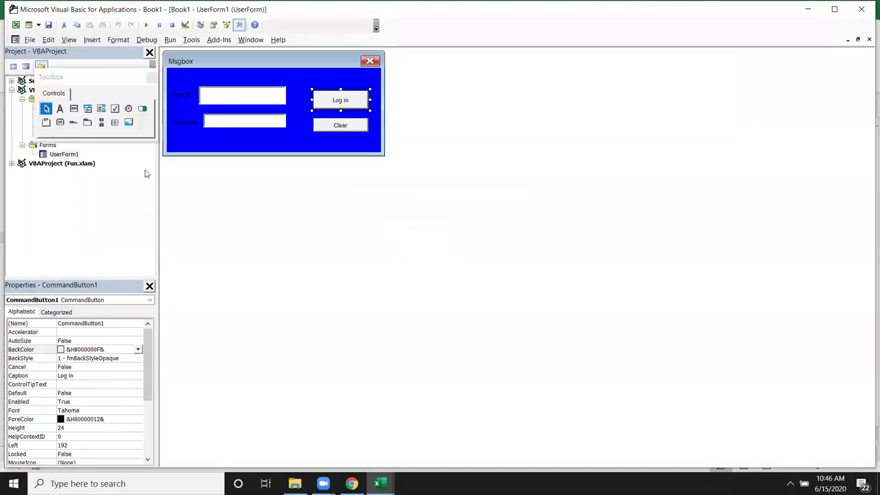
{"action": "left_click", "coordinate": [239, 131]}
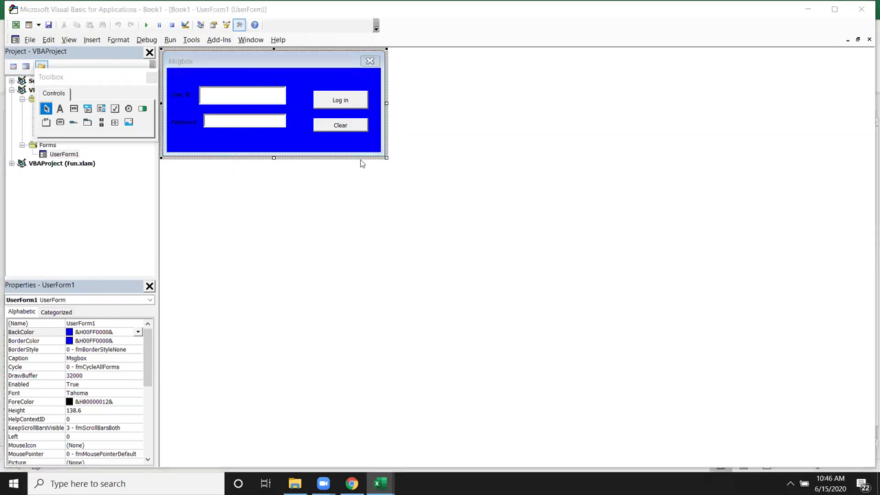
{"action": "left_click", "coordinate": [273, 181]}
{"action": "right_click", "coordinate": [147, 132]}
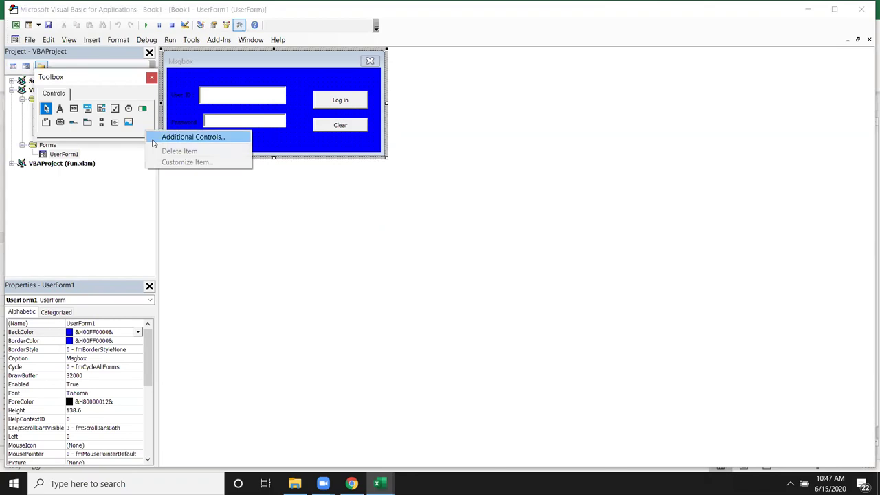
{"action": "left_click", "coordinate": [154, 141]}
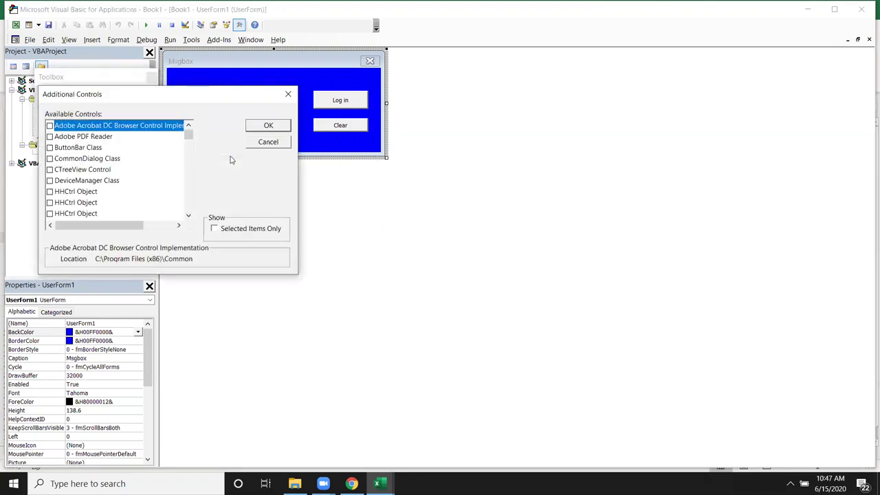
{"action": "scroll", "coordinate": [123, 177], "scroll_direction": "down", "scroll_amount": 10}
{"action": "scroll", "coordinate": [122, 177], "scroll_direction": "down", "scroll_amount": 4}
{"action": "scroll", "coordinate": [137, 206], "scroll_direction": "down", "scroll_amount": 4}
{"action": "scroll", "coordinate": [144, 226], "scroll_direction": "down", "scroll_amount": 5}
{"action": "scroll", "coordinate": [144, 226], "scroll_direction": "down", "scroll_amount": 3}
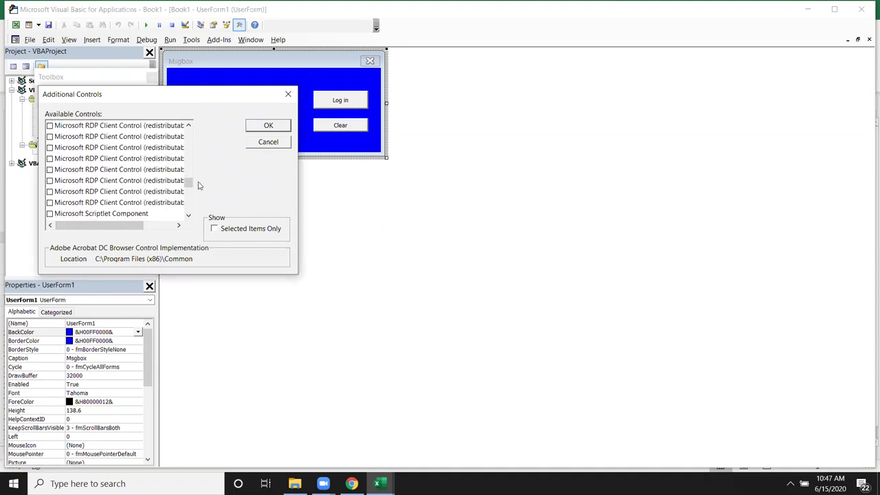
{"action": "mouse_move", "coordinate": [191, 183]}
{"action": "left_mouse_down"}
{"action": "mouse_move", "coordinate": [192, 213]}
{"action": "mouse_move", "coordinate": [188, 130]}
{"action": "left_mouse_up"}
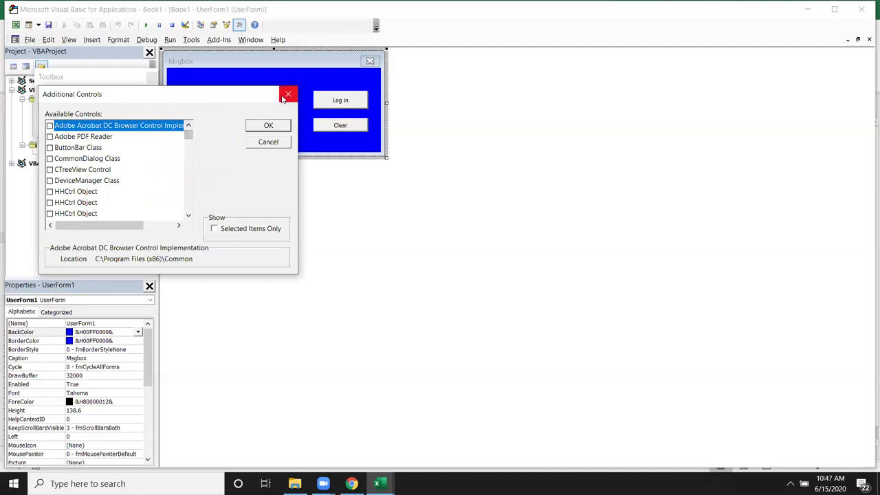
{"action": "left_click", "coordinate": [287, 94]}
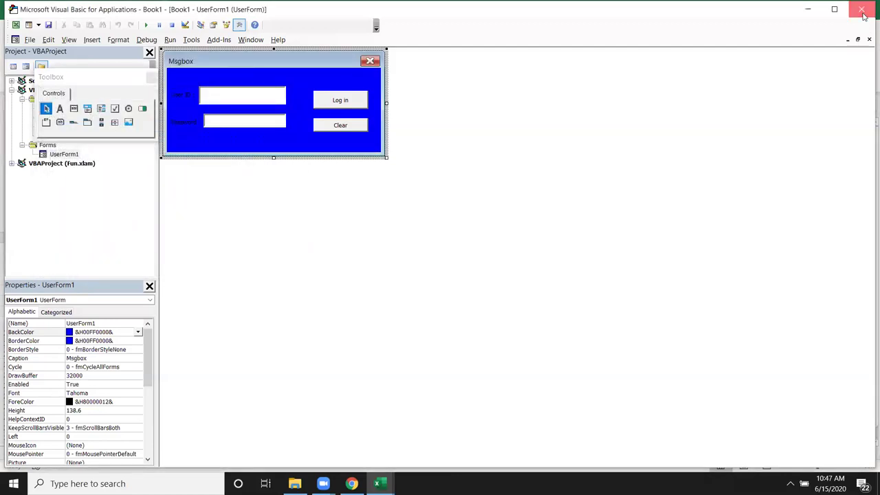
- Close the VBA editor and Excel, discarding the unsaved changes to Book1
{"action": "left_click", "coordinate": [864, 11]}
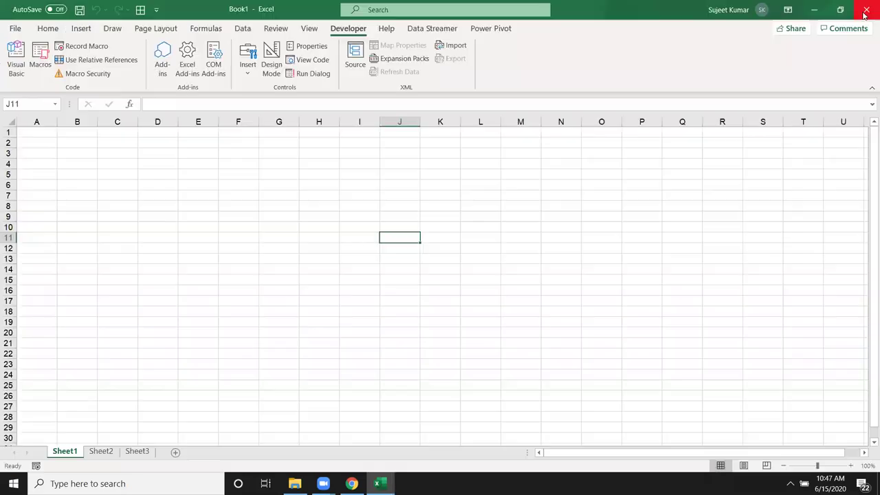
{"action": "left_click", "coordinate": [866, 9]}
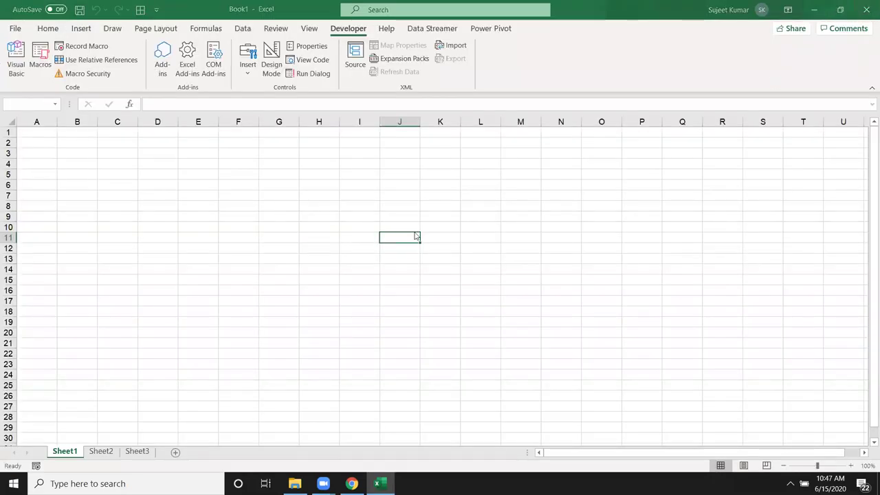
{"action": "left_click", "coordinate": [491, 307]}
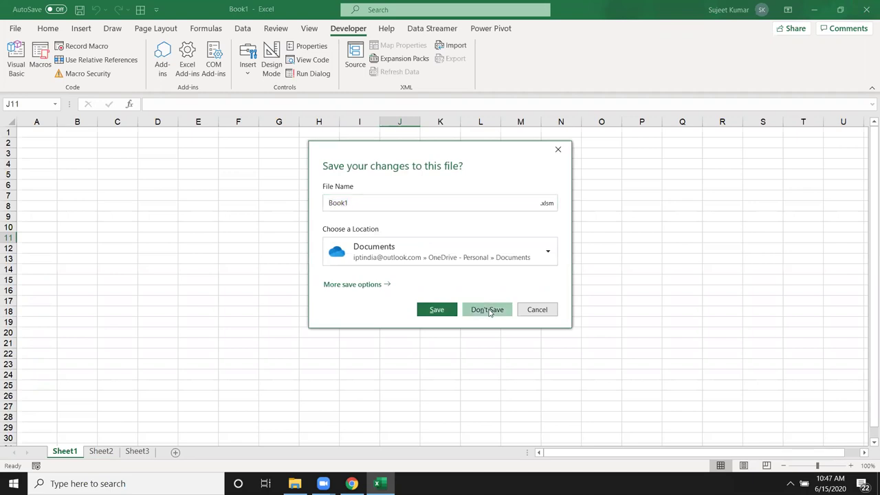